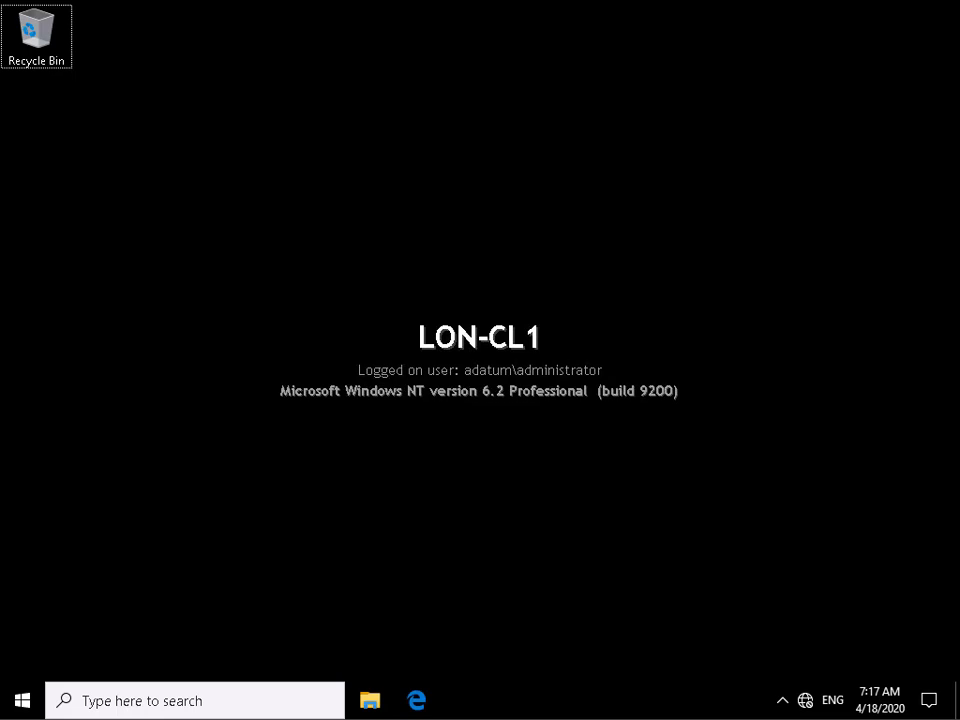
# Step: Open Device Manager as administrator from Control Panel and maximize its window
pyautogui.click(22, 700)
pyautogui.write('conto')
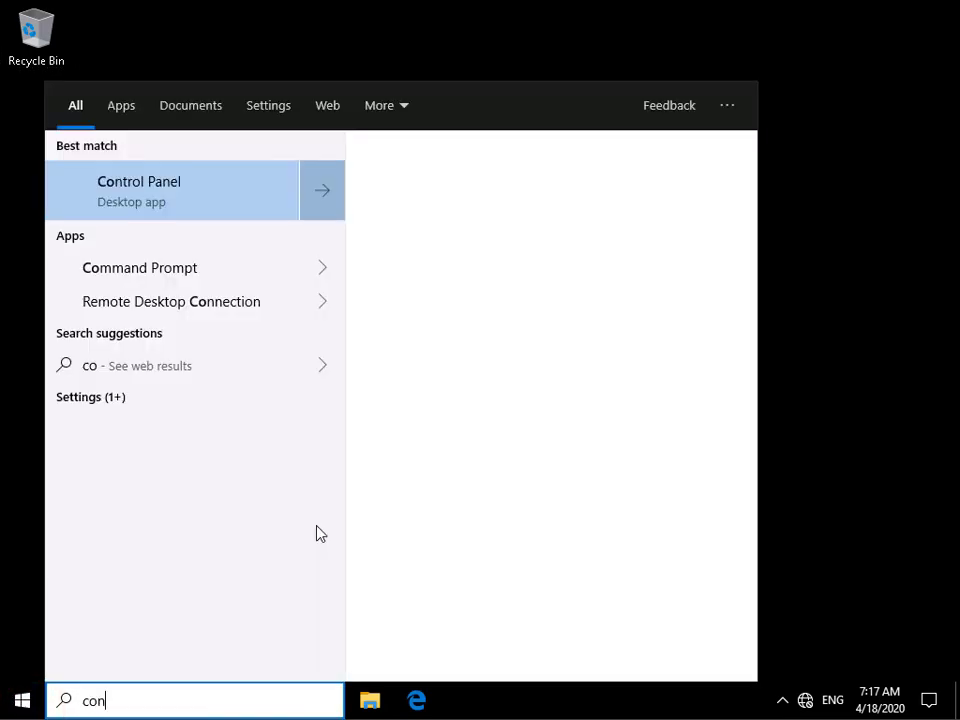
pyautogui.click(152, 188)
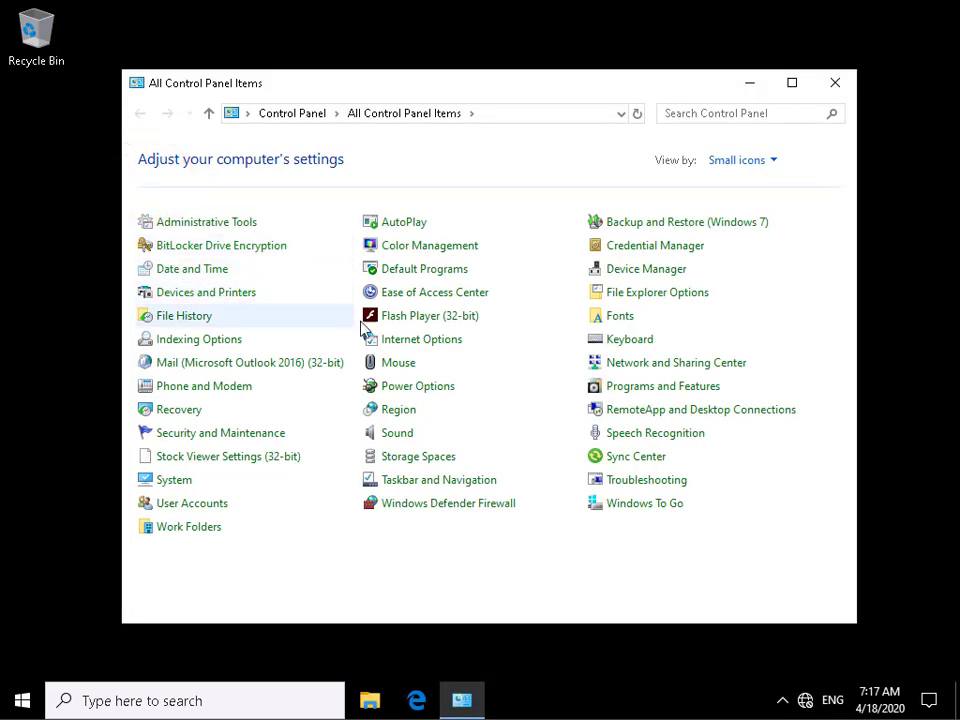
pyautogui.rightClick(620, 270)
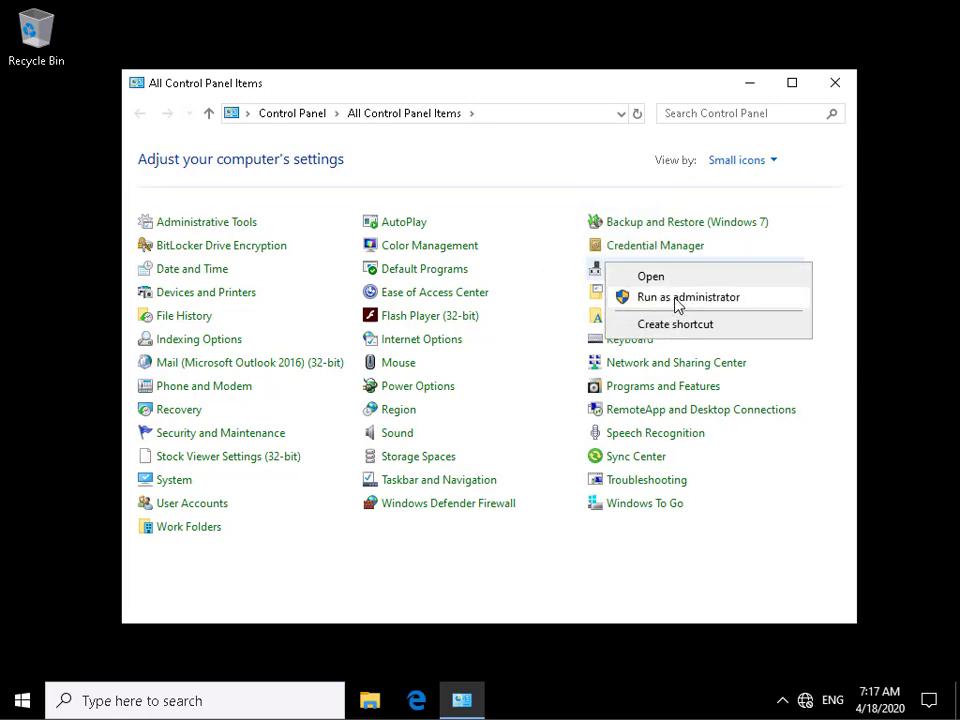
pyautogui.click(674, 298)
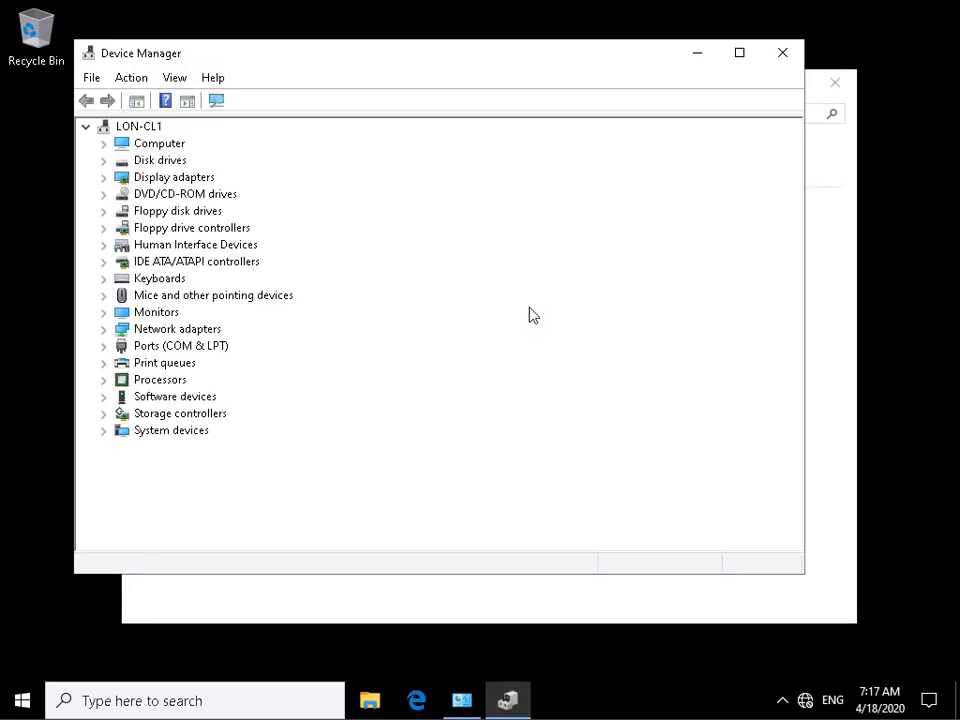
pyautogui.click(740, 55)
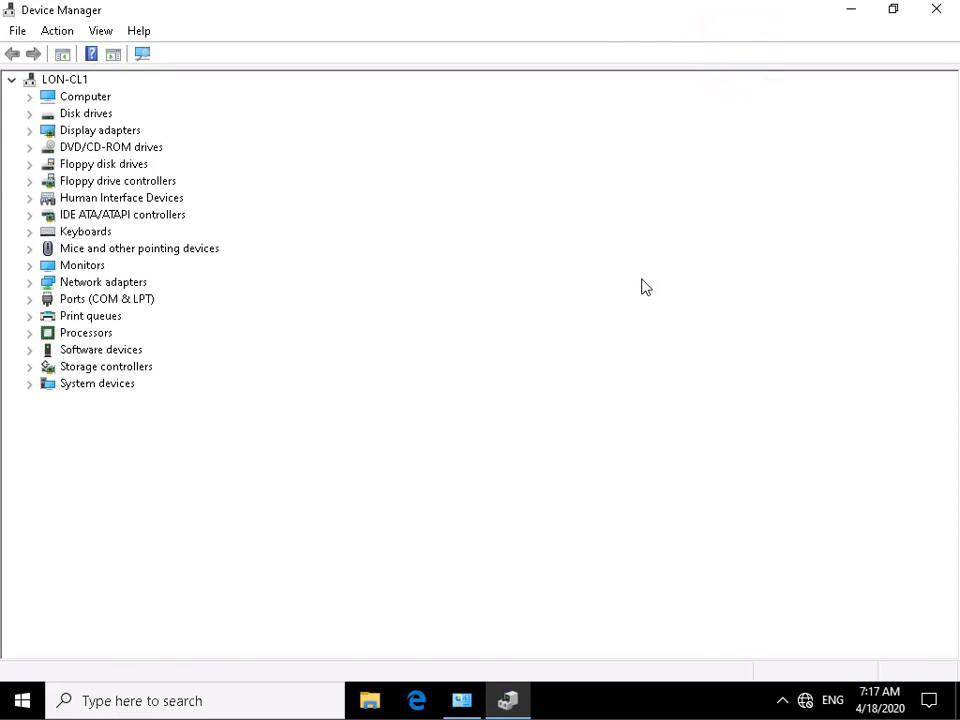
# Step: Open the properties of the Standard PS/2 Keyboard and examine its device status, driver information and driver file details
pyautogui.click(28, 232)
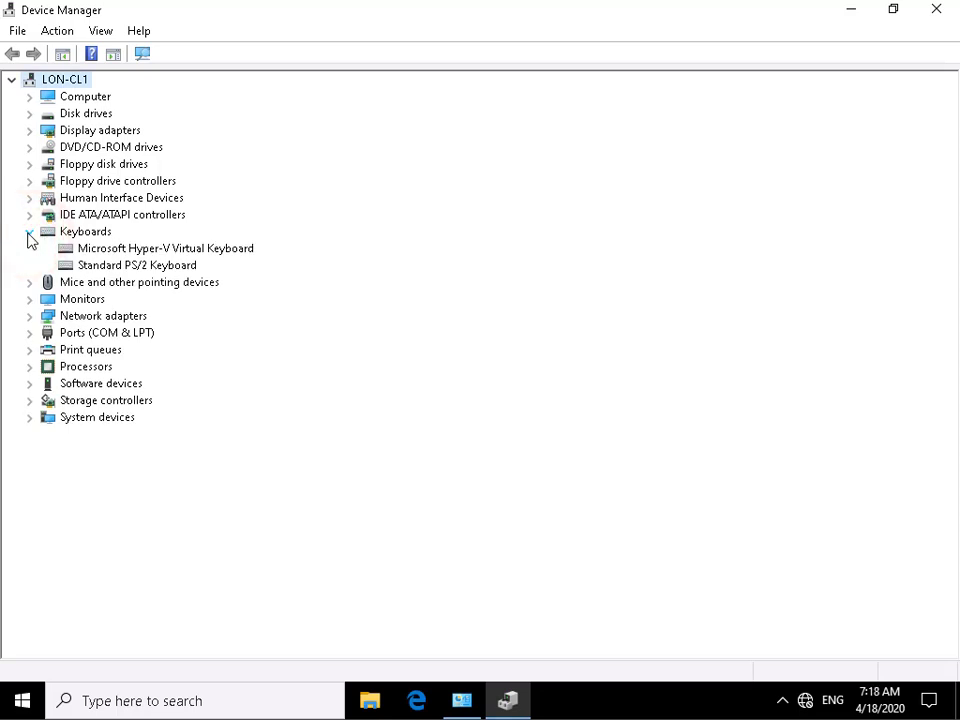
pyautogui.rightClick(114, 268)
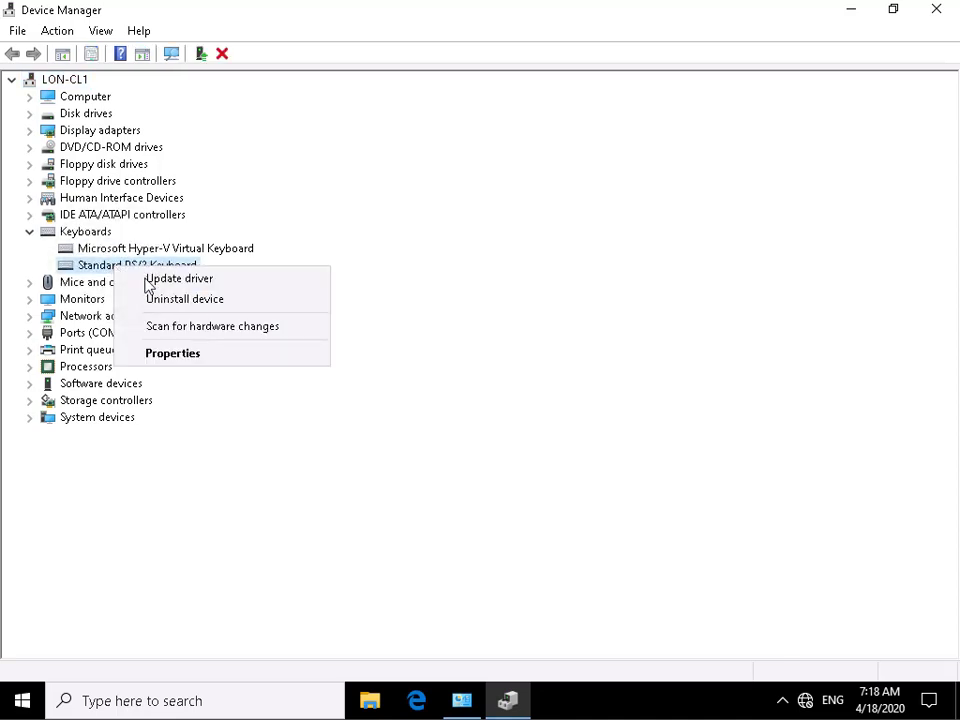
pyautogui.click(186, 355)
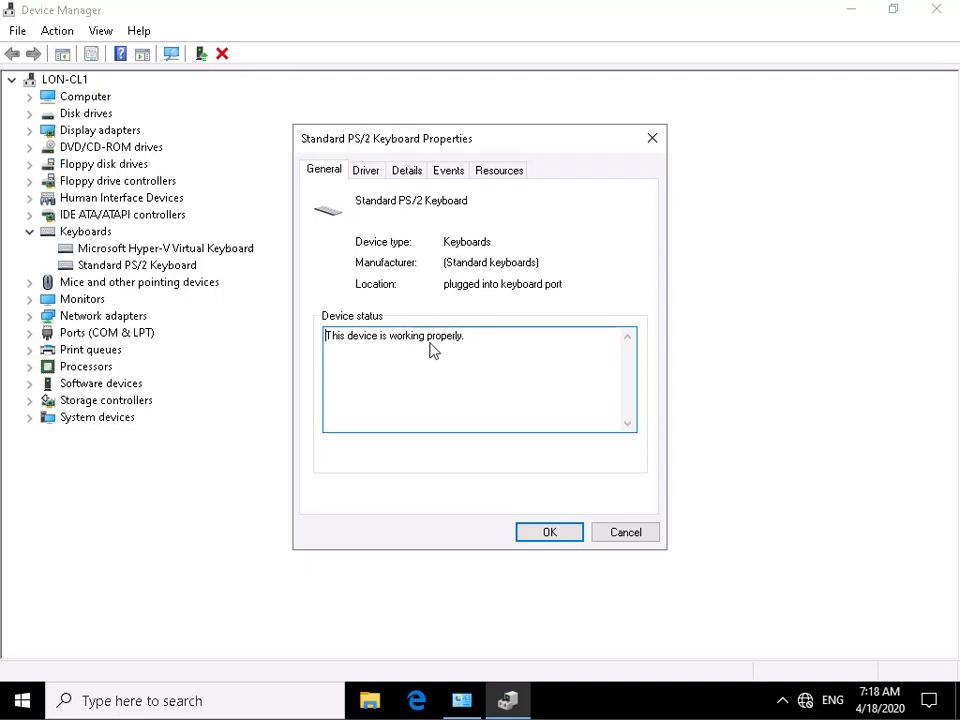
pyautogui.click(370, 176)
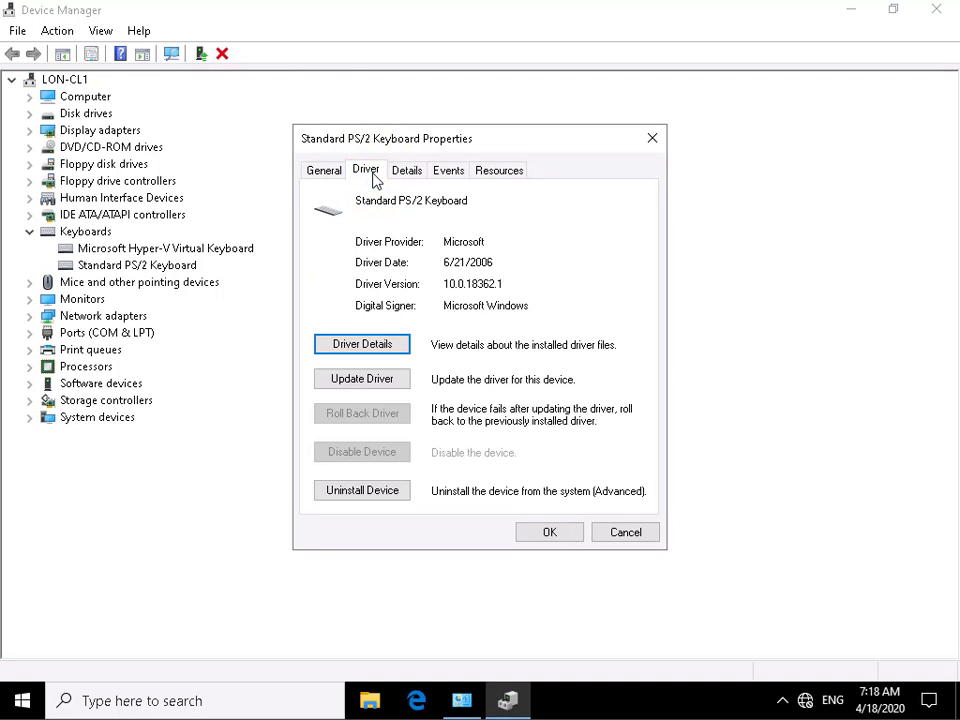
pyautogui.click(374, 348)
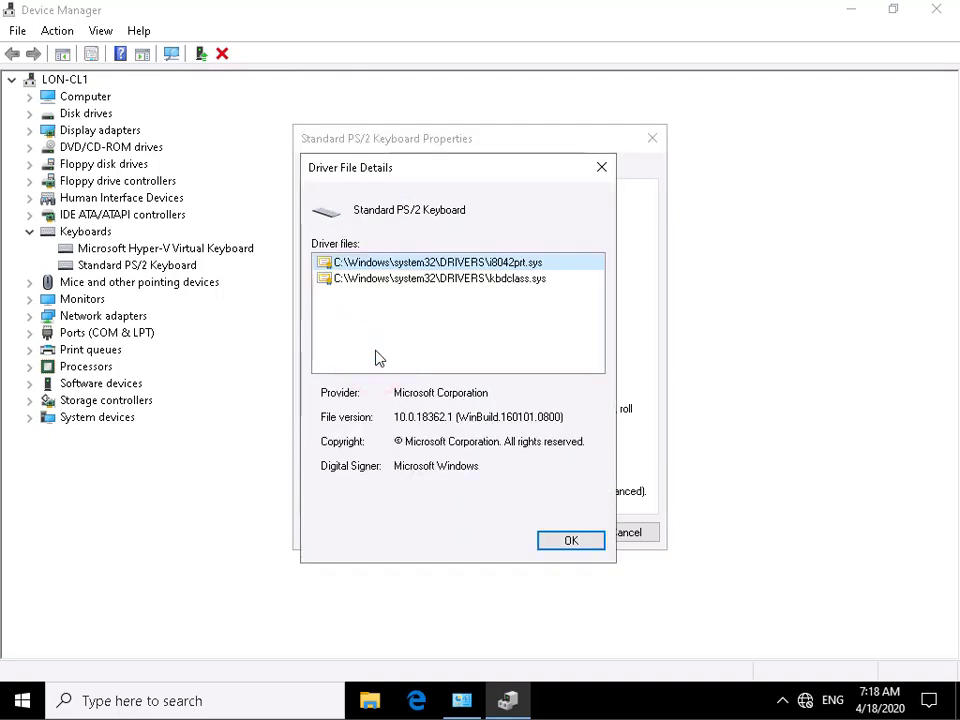
pyautogui.click(568, 541)
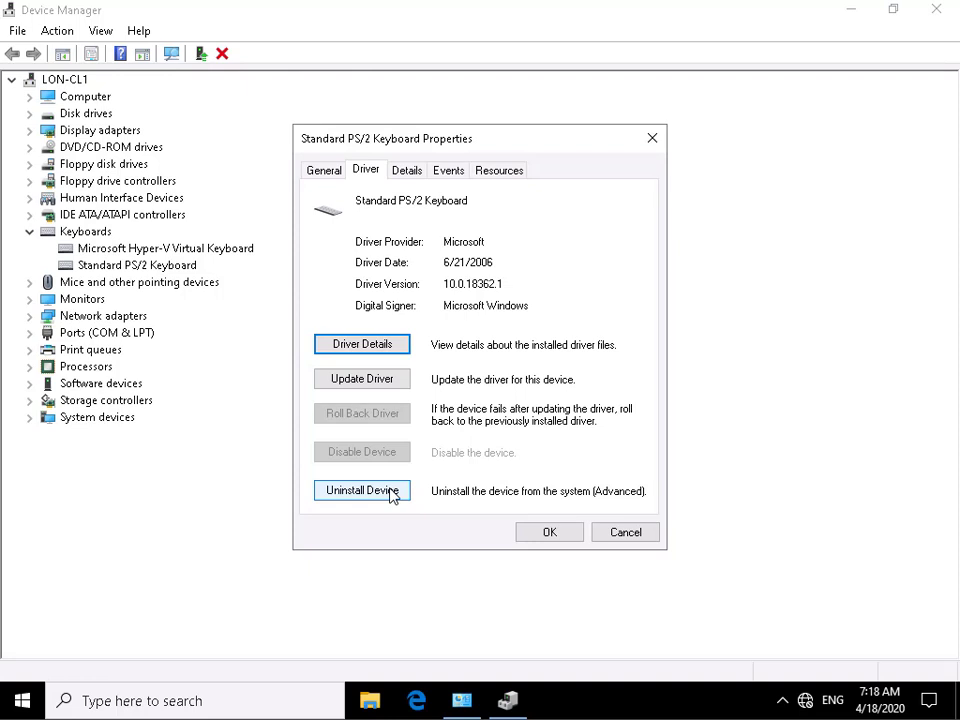
# Step: Update the keyboard's driver to PC/AT Enhanced PS/2 Keyboard (101/102-Key), chosen from the drivers available on the computer
pyautogui.click(388, 385)
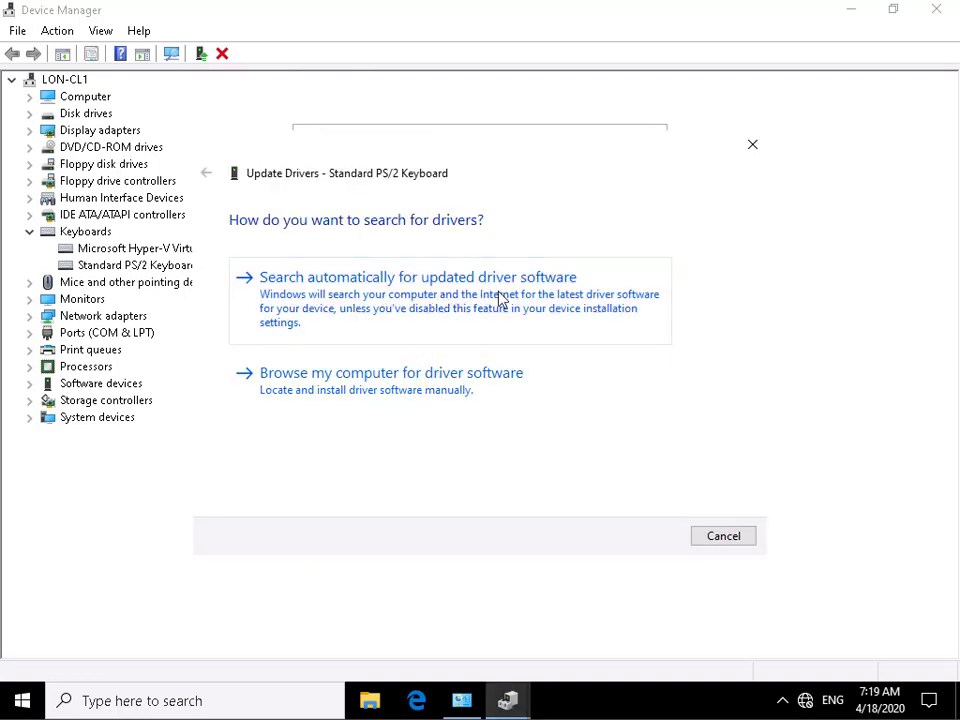
pyautogui.click(460, 400)
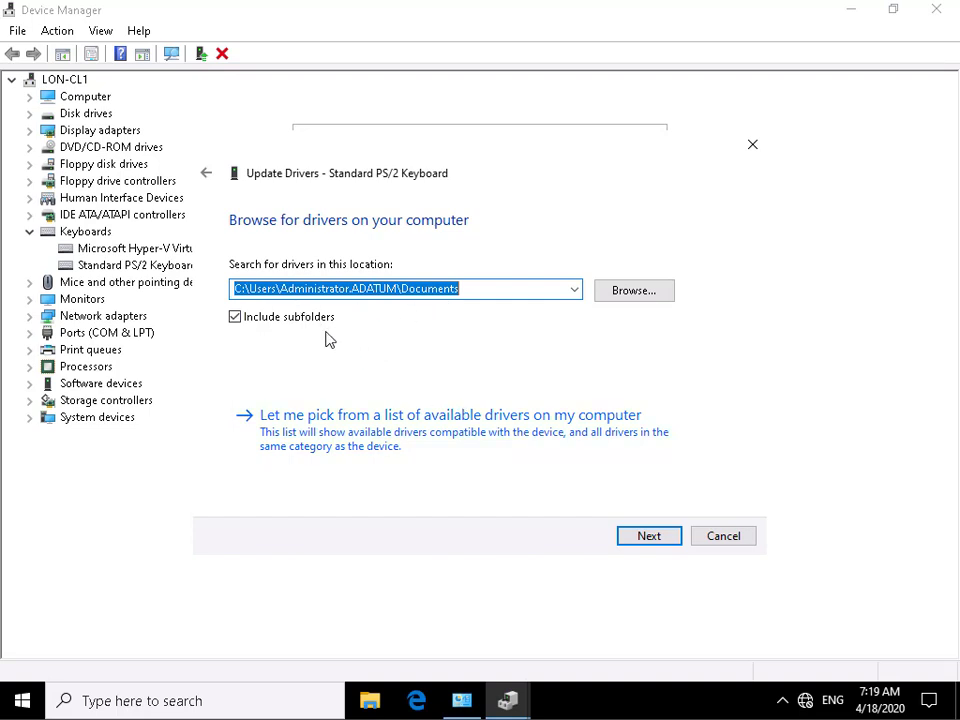
pyautogui.click(329, 443)
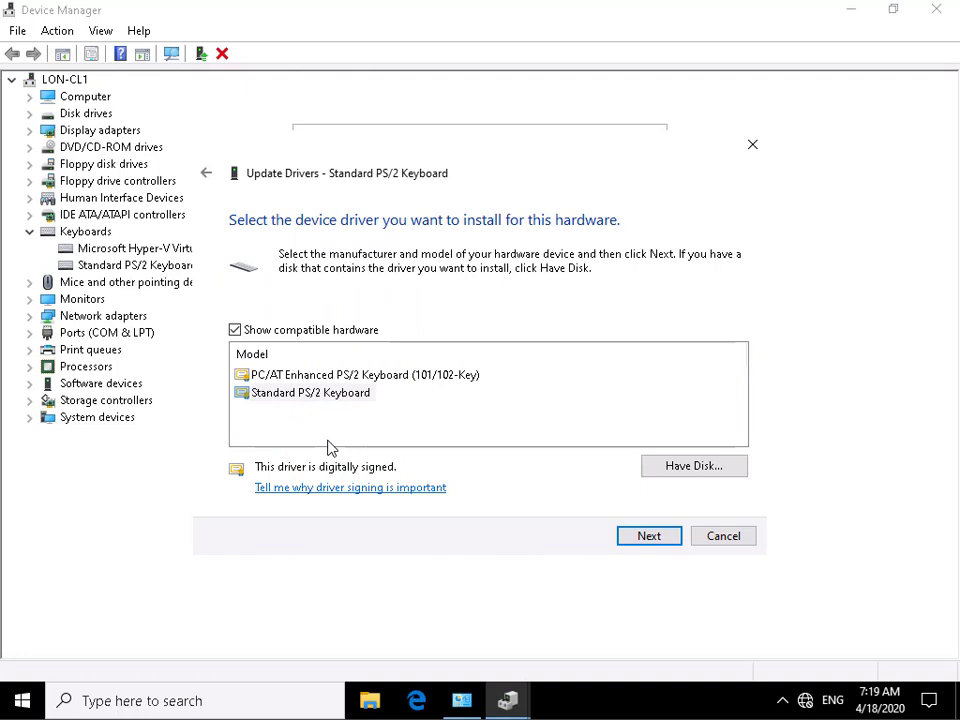
pyautogui.click(271, 375)
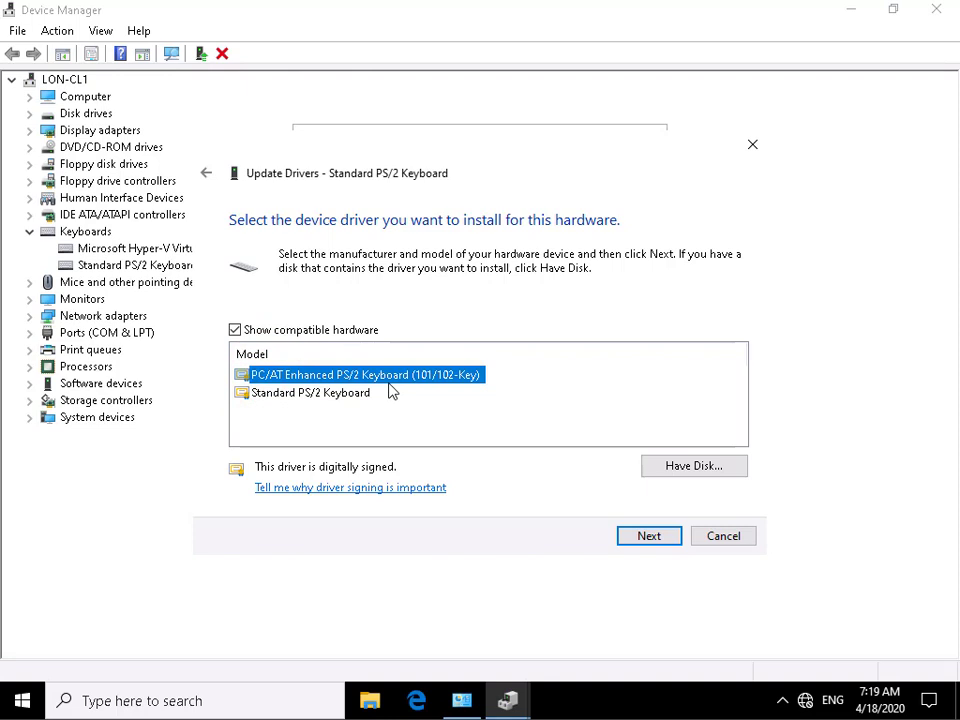
pyautogui.click(637, 541)
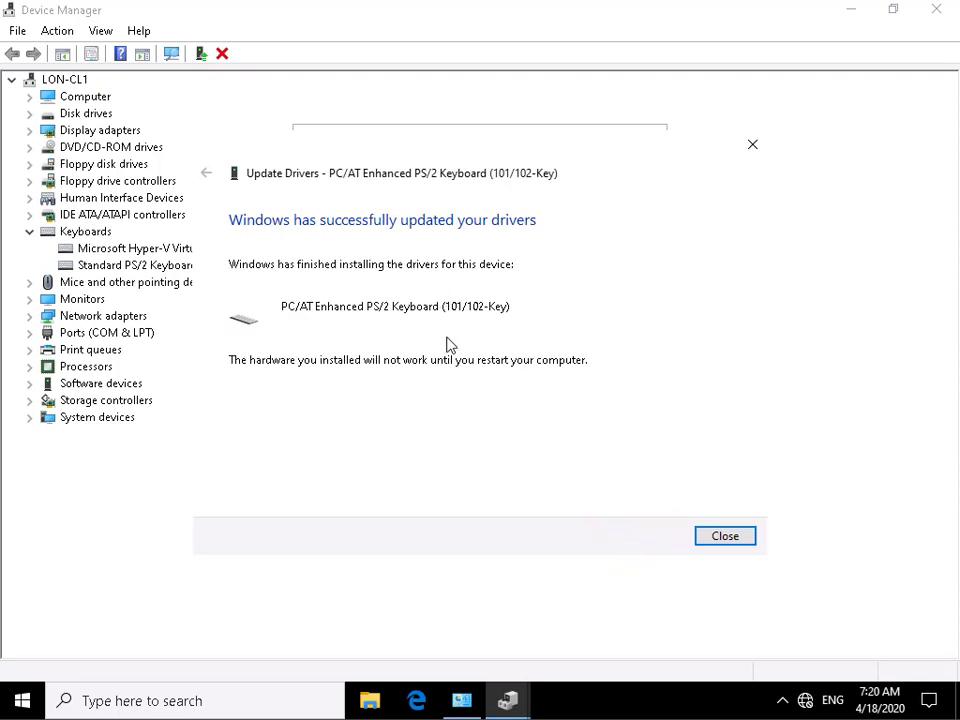
pyautogui.click(707, 539)
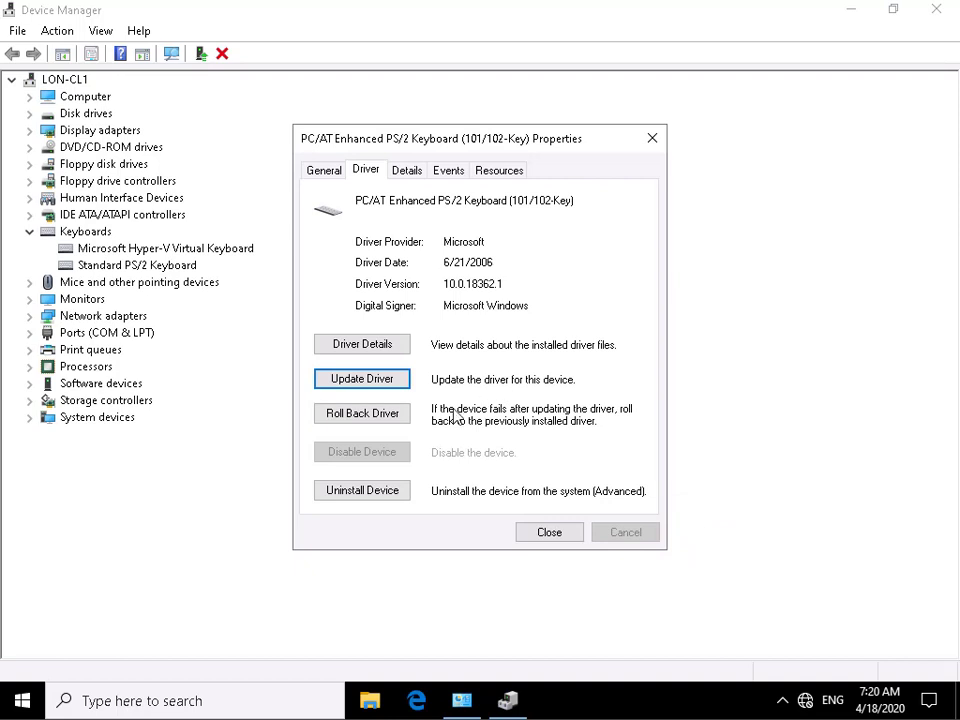
# Step: Roll back the keyboard driver, giving "Previous version of the driver had more features" as the reason
pyautogui.click(399, 421)
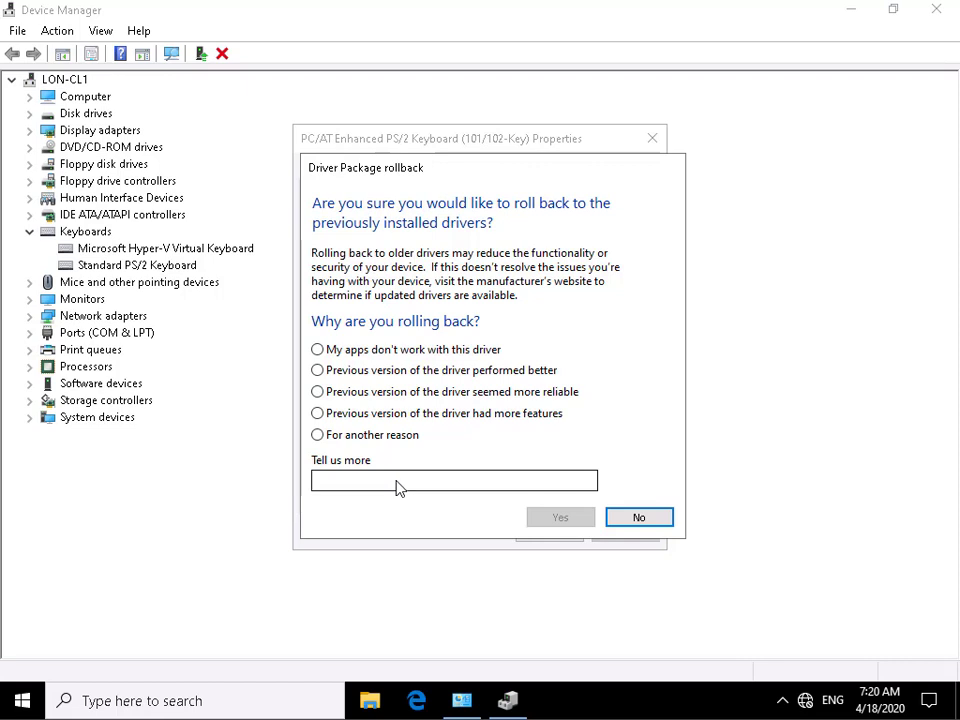
pyautogui.click(318, 414)
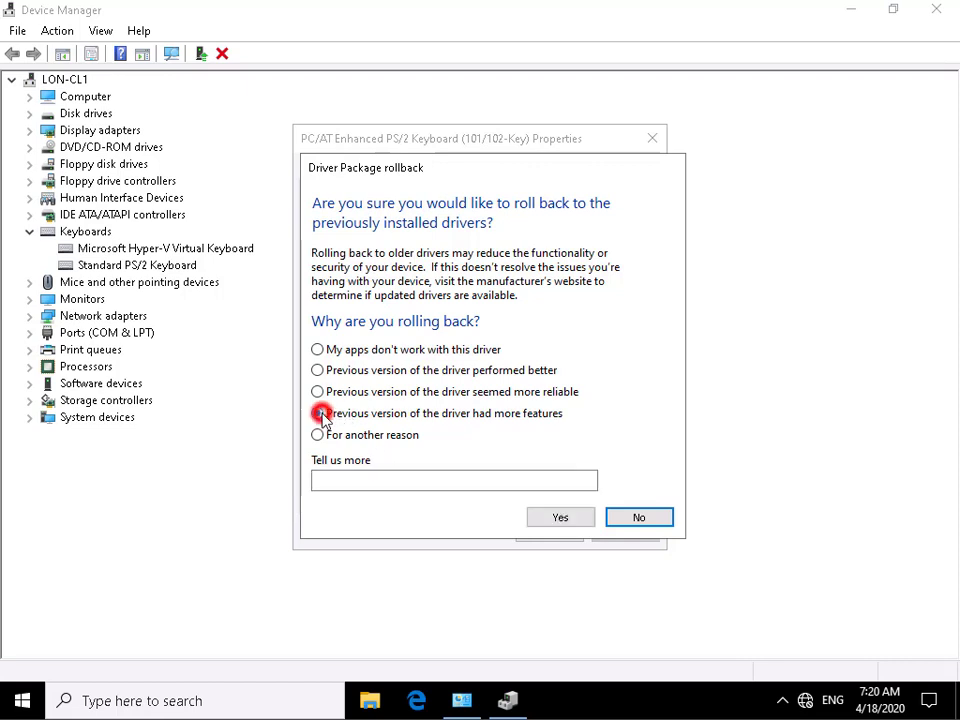
pyautogui.click(566, 518)
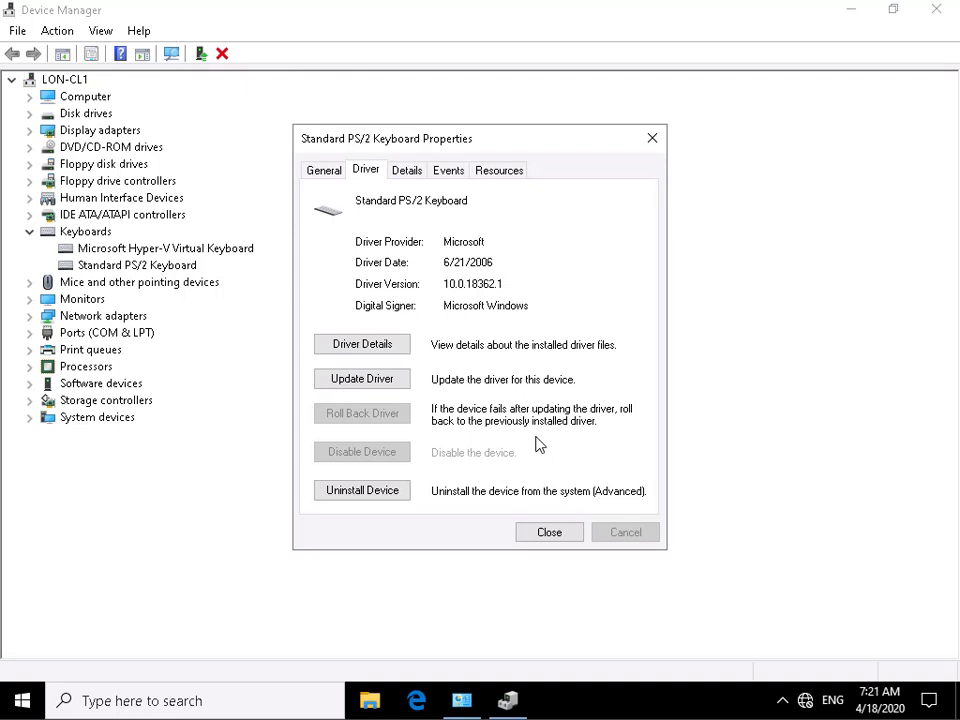
# Step: Review the keyboard's device details, events and resource settings, and close its properties without restarting the computer
pyautogui.click(406, 174)
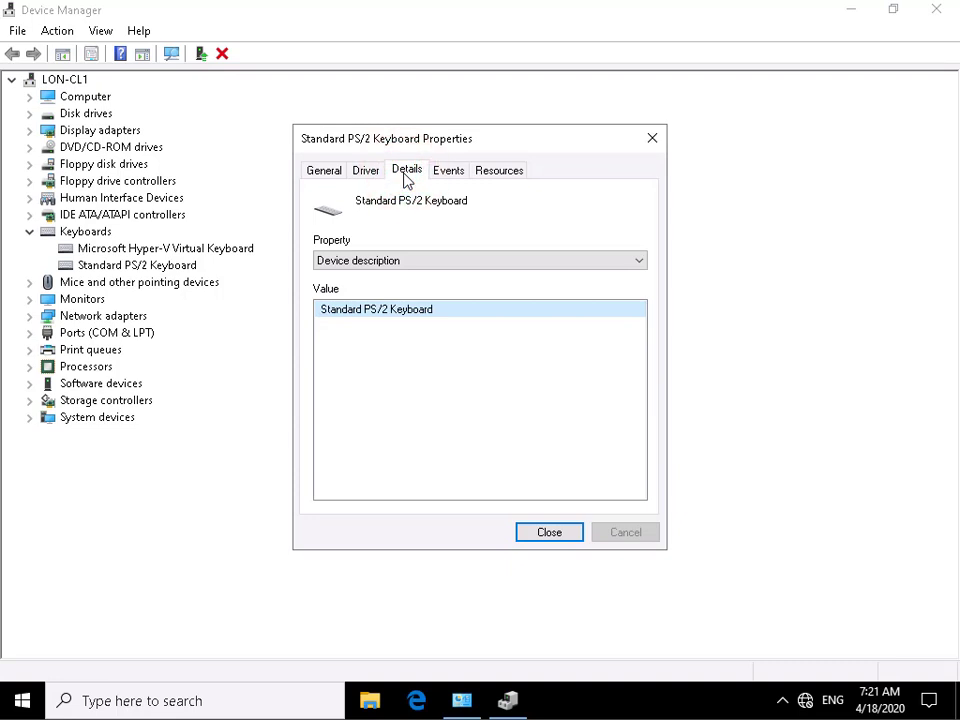
pyautogui.click(389, 259)
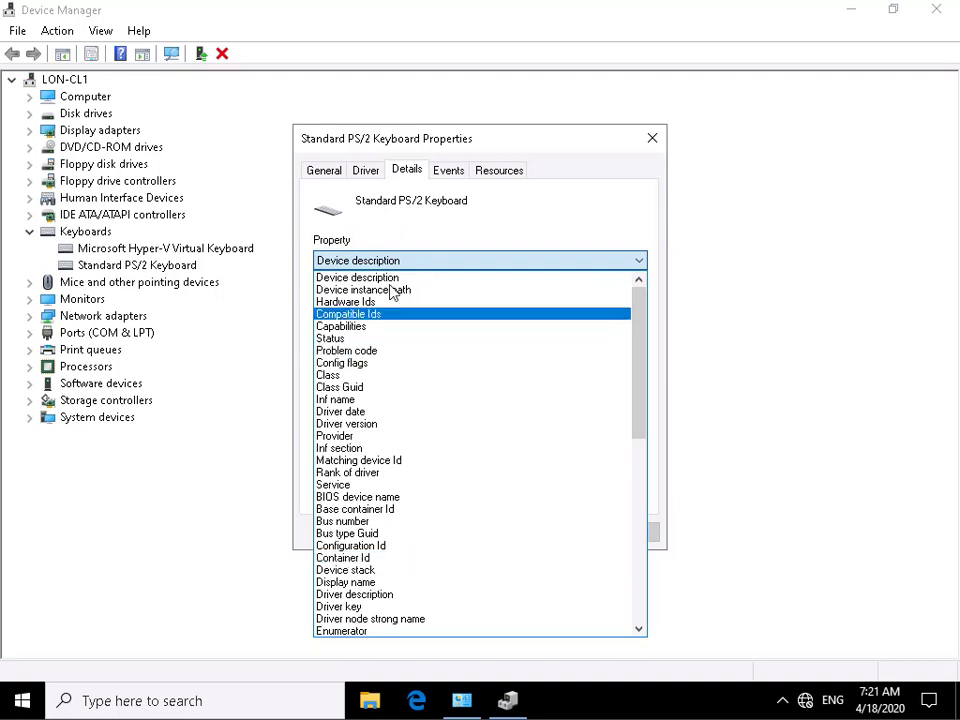
pyautogui.click(386, 258)
pyautogui.click(448, 172)
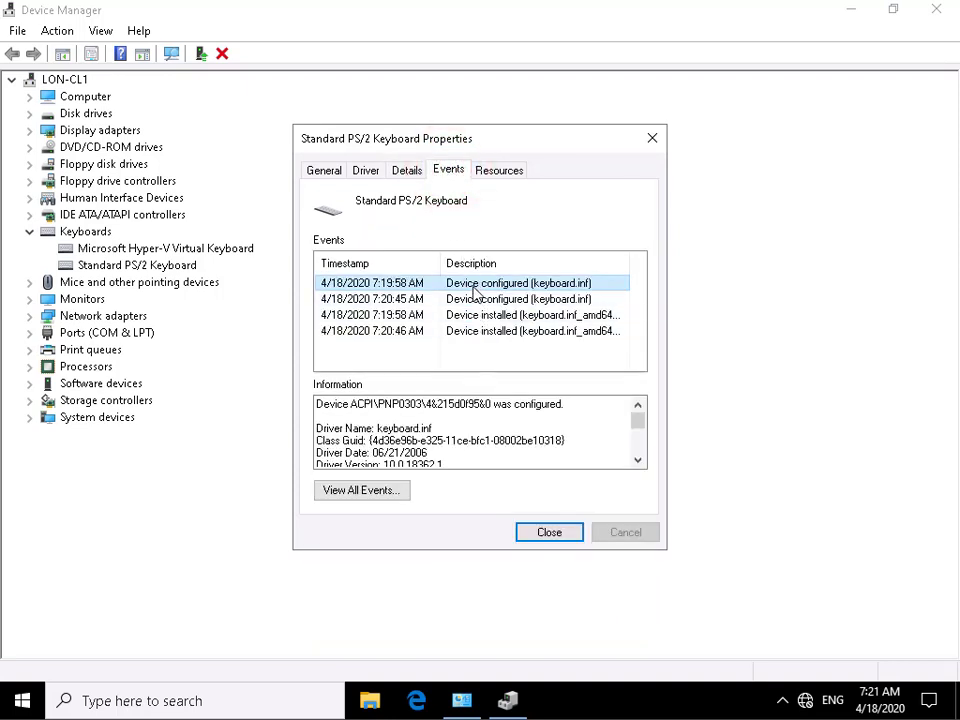
pyautogui.click(487, 171)
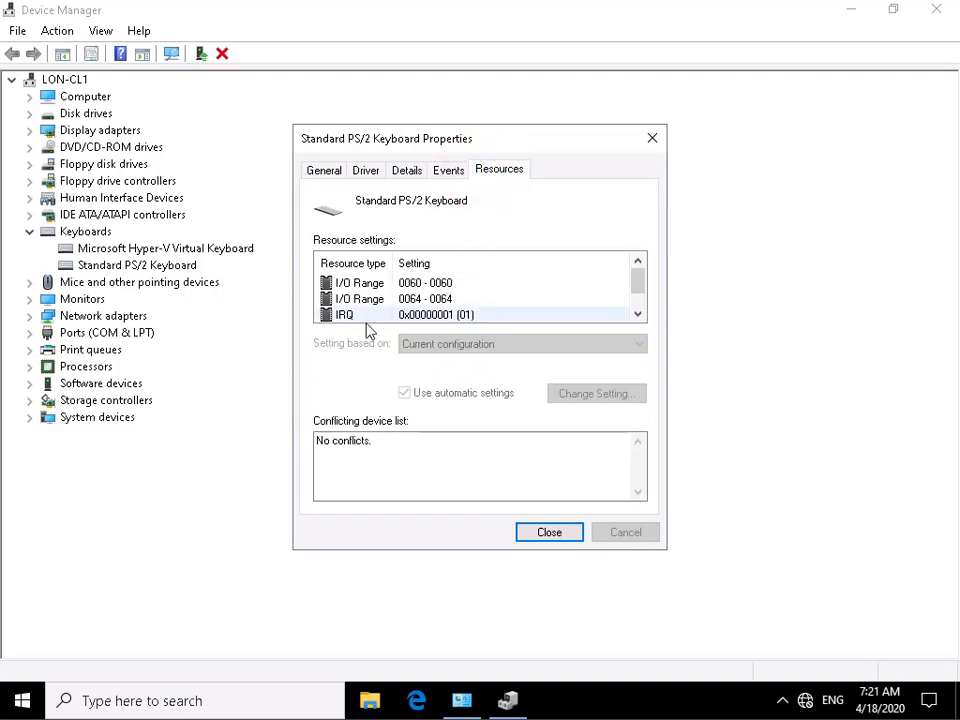
pyautogui.click(638, 315)
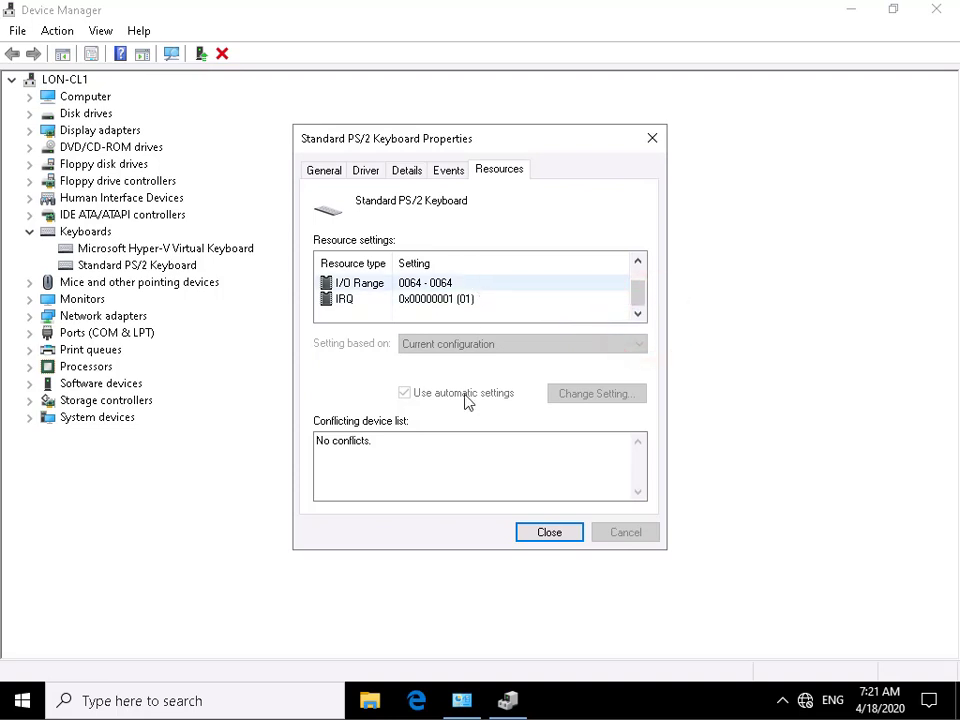
pyautogui.click(547, 531)
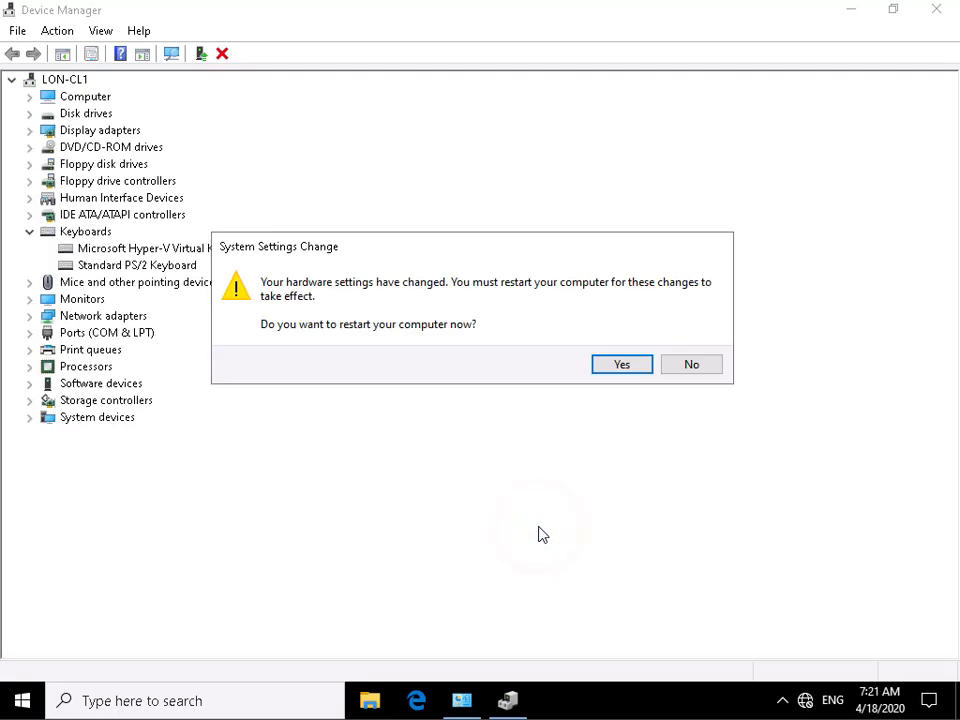
pyautogui.click(692, 366)
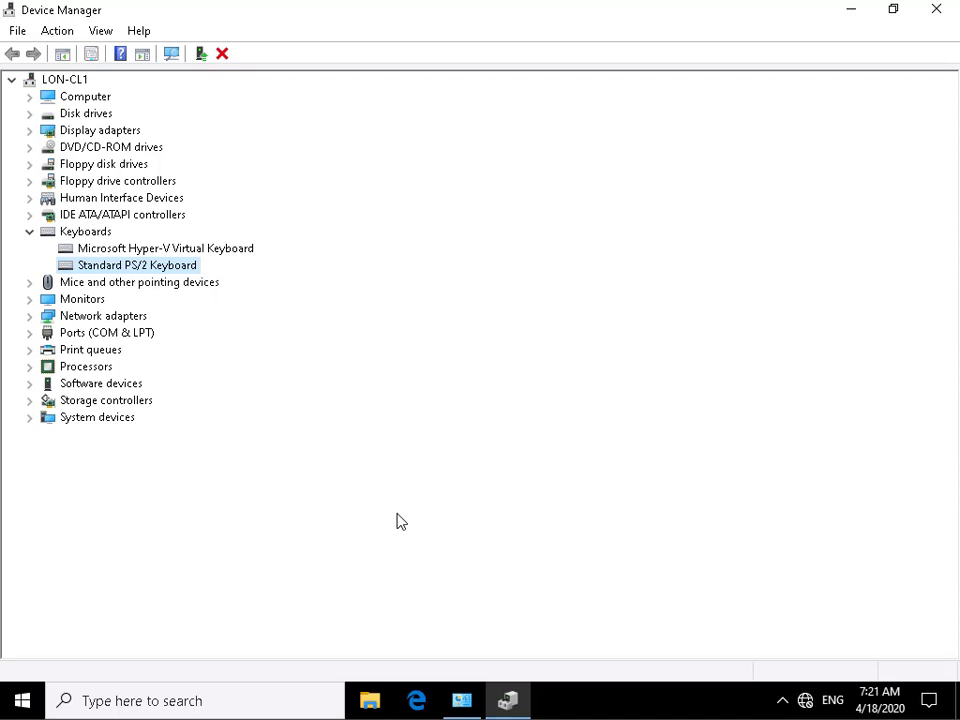
# Step: Switch to File Explorer and browse to the driver store folder C:\Windows\System32\DriverStore\FileRepository
pyautogui.click(369, 700)
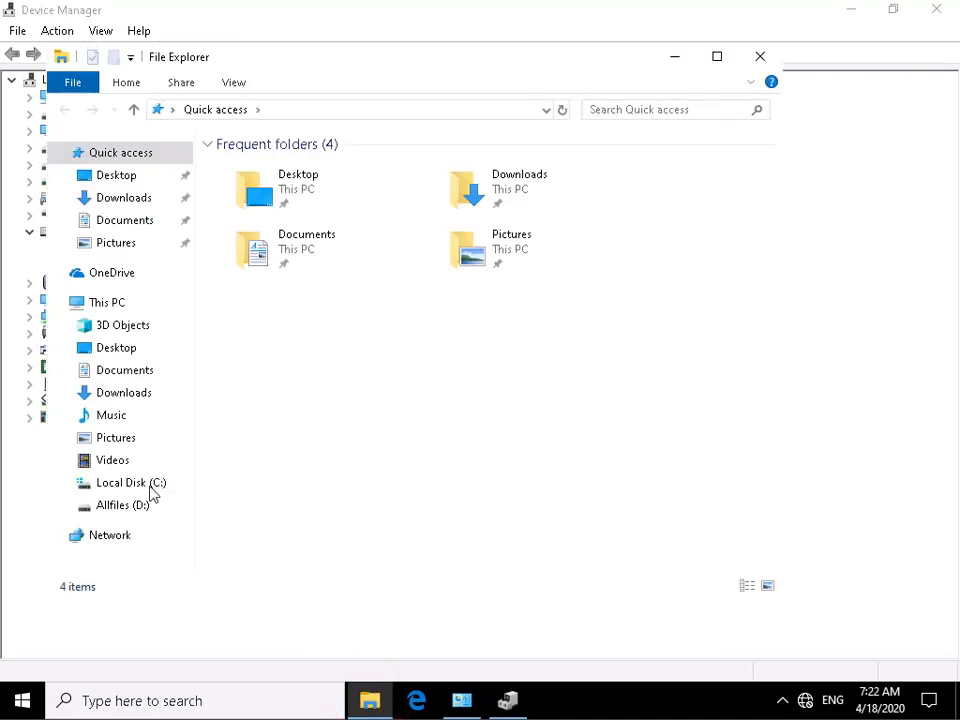
pyautogui.click(133, 483)
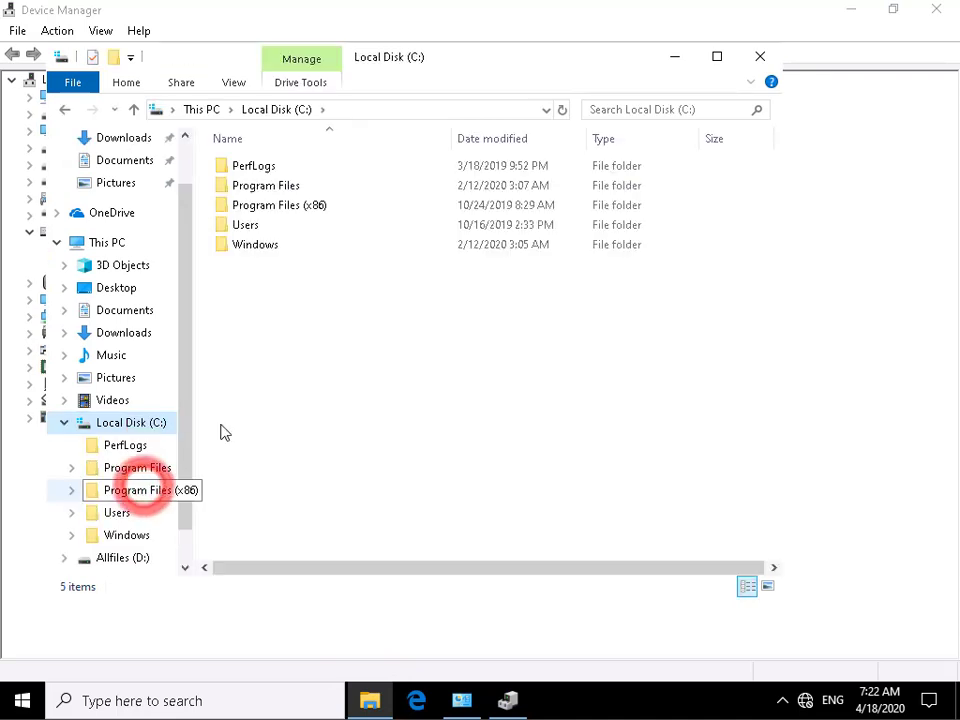
pyautogui.click(260, 245)
pyautogui.doubleClick(260, 245)
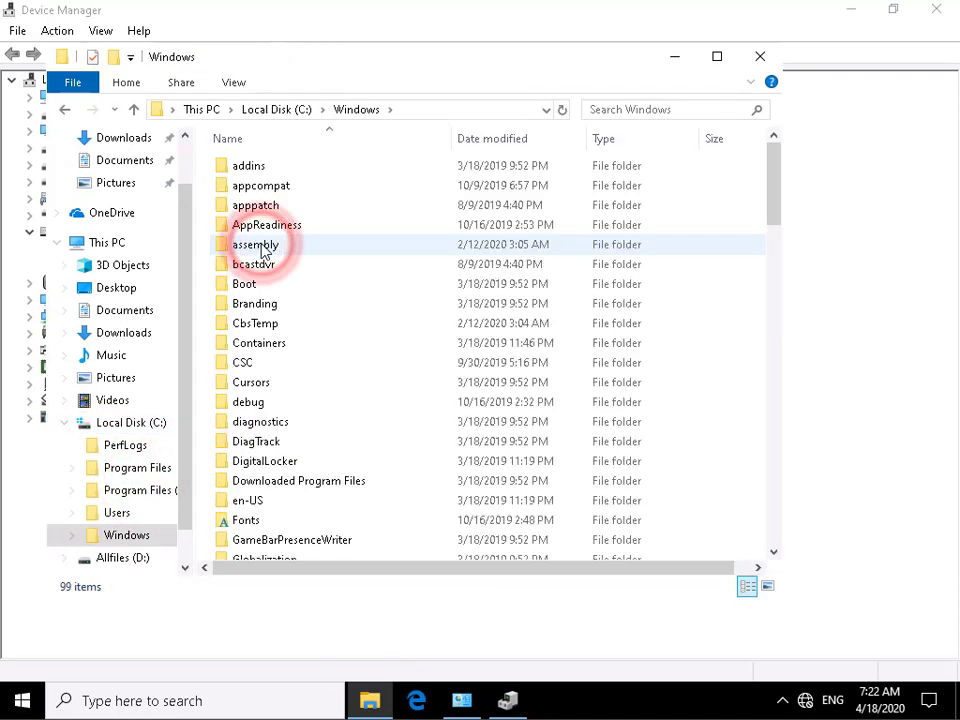
pyautogui.scroll(-10, 330, 450)
pyautogui.scroll(-7, 336, 493)
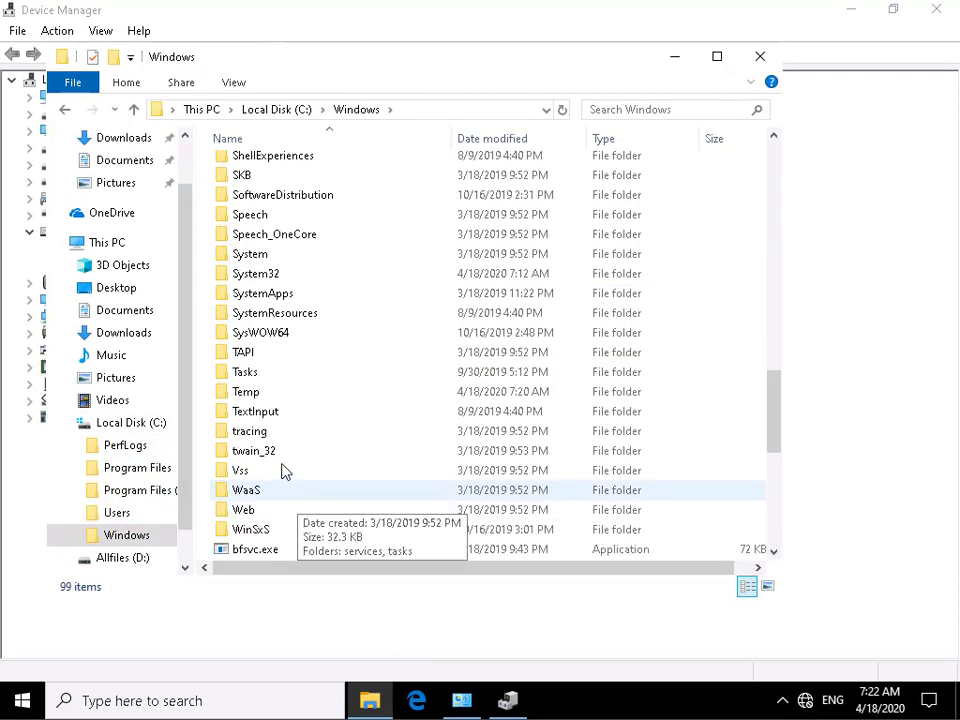
pyautogui.doubleClick(253, 274)
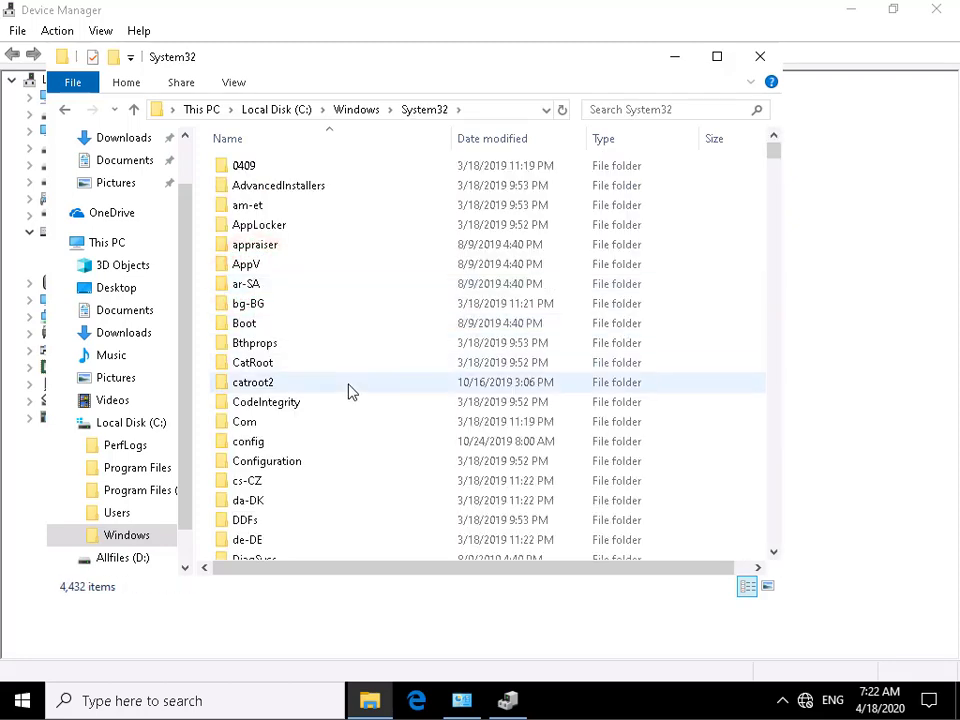
pyautogui.scroll(-2, 345, 500)
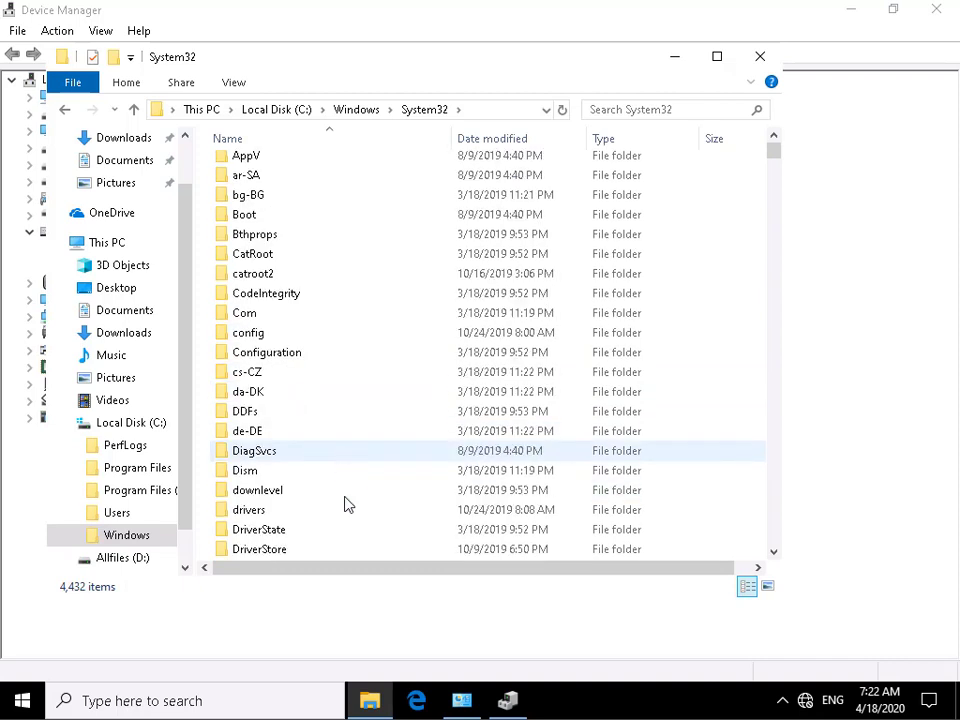
pyautogui.doubleClick(294, 550)
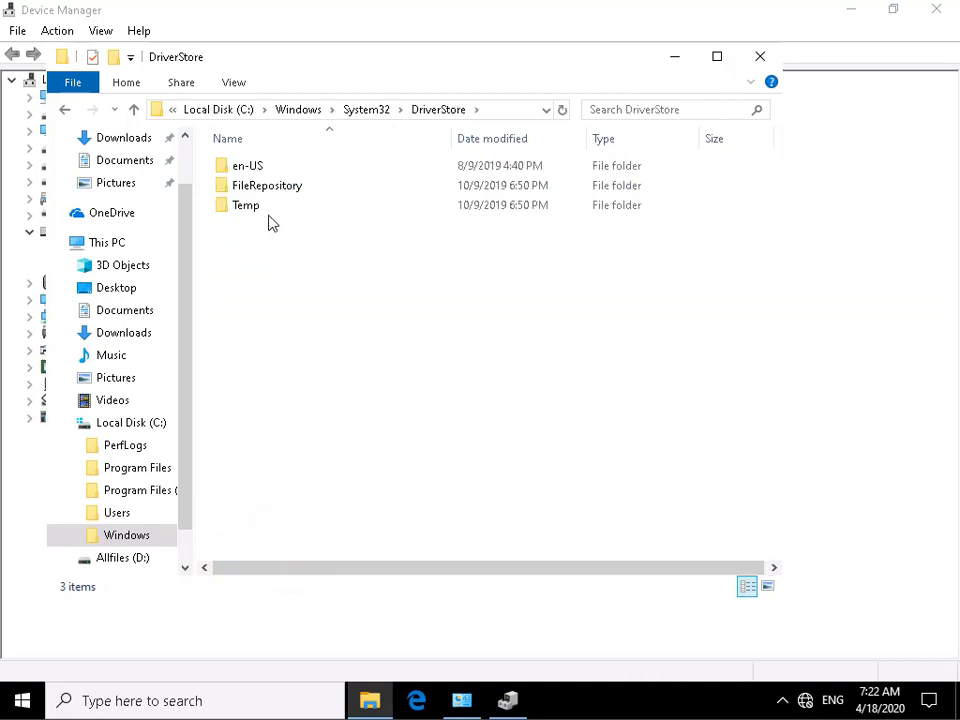
pyautogui.click(252, 188)
pyautogui.click(252, 190)
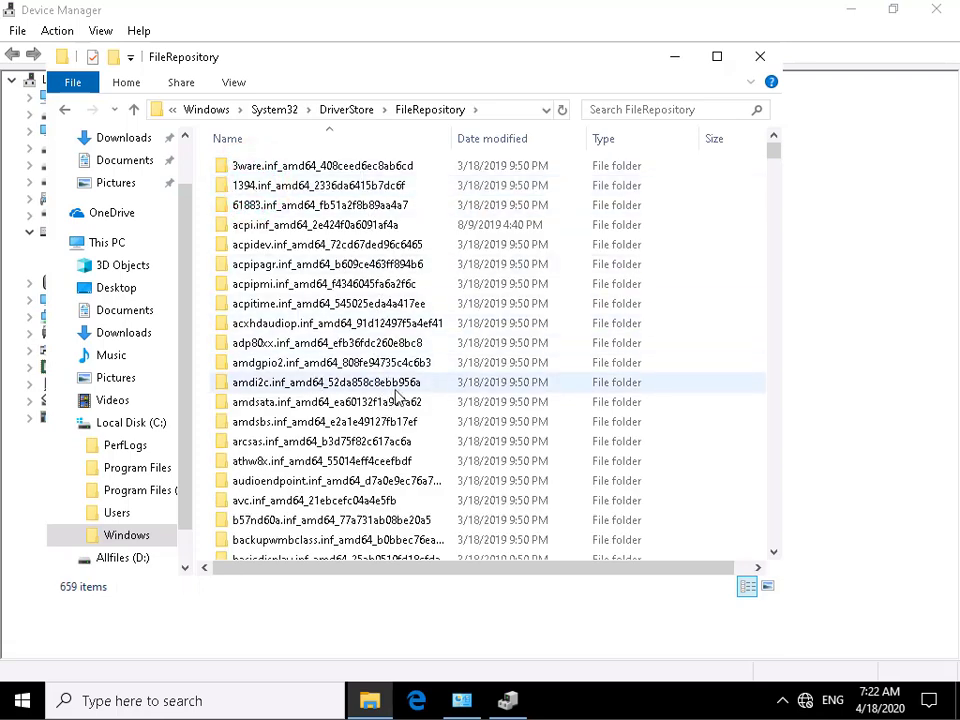
# Step: Widen the Name column to fit, inspect the contents of the athw8x.inf_amd64_55014eff4ceefbdf driver folder, and return to FileRepository
pyautogui.doubleClick(452, 141)
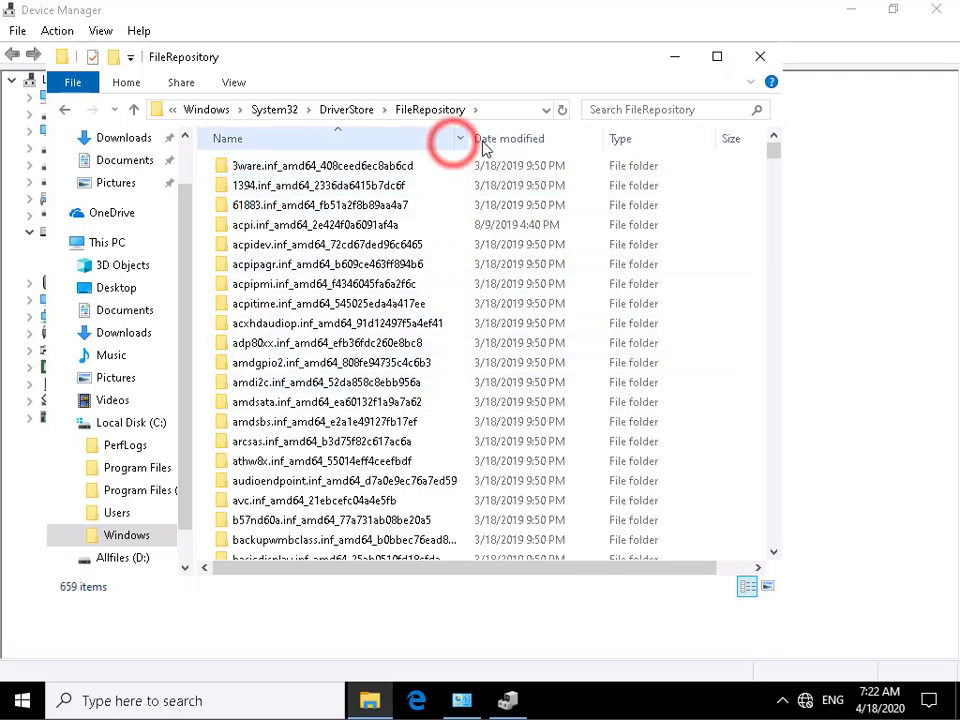
pyautogui.doubleClick(364, 462)
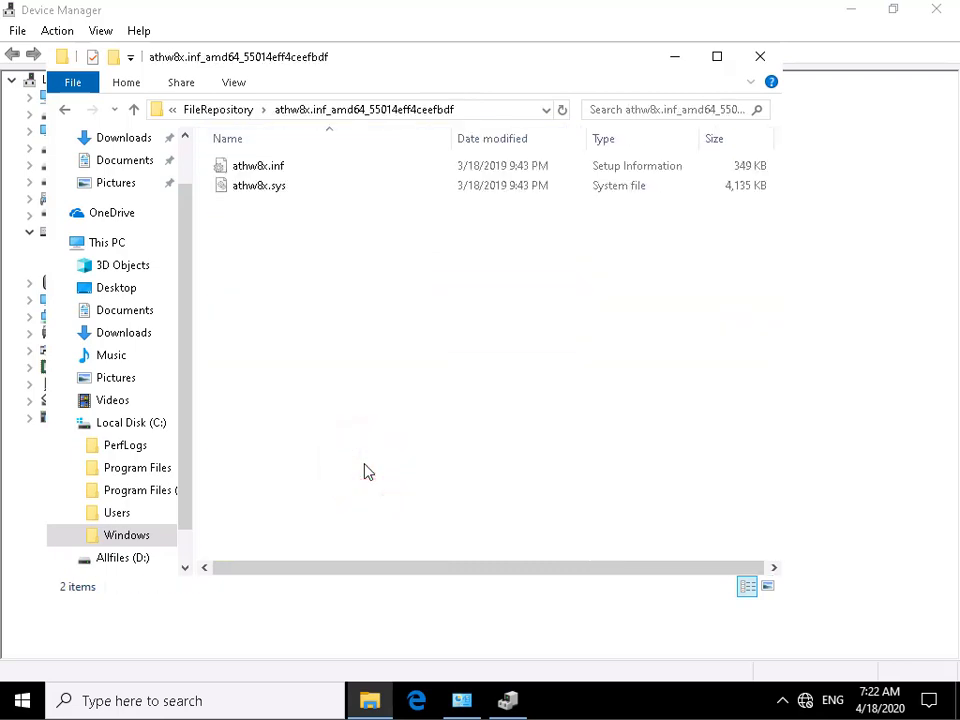
pyautogui.click(238, 111)
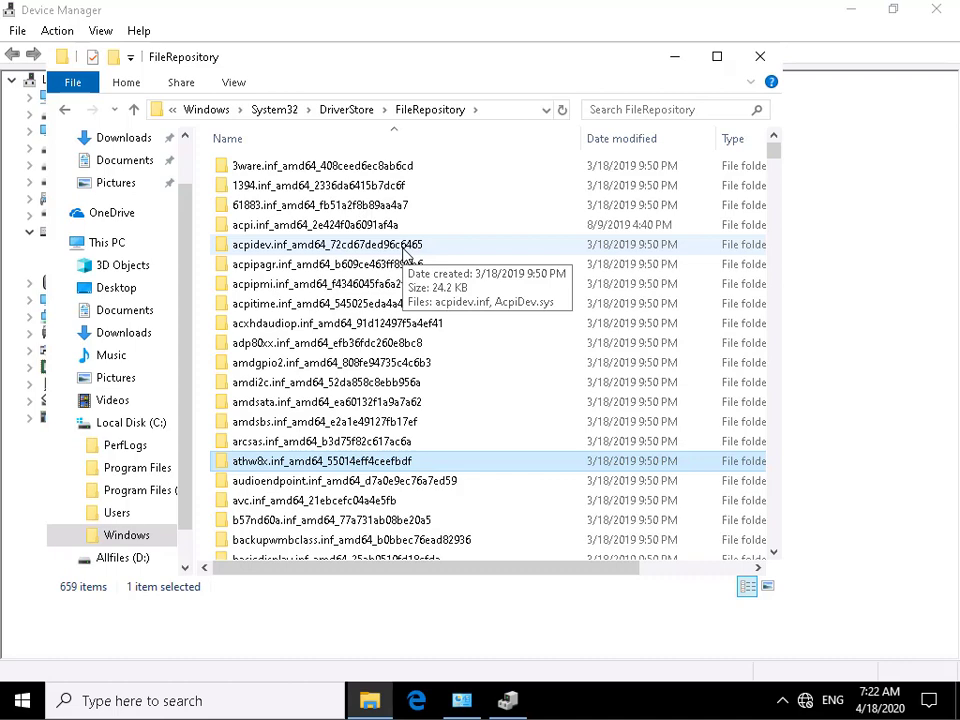
# Step: Open Windows PowerShell with administrator rights and maximize its window
pyautogui.rightClick(24, 703)
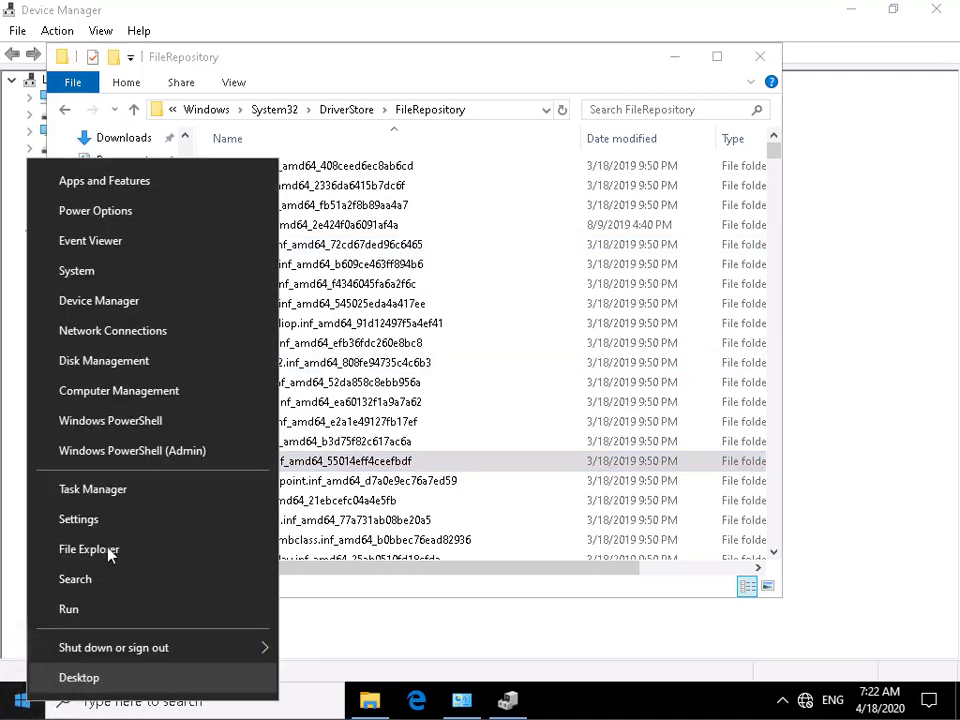
pyautogui.click(128, 452)
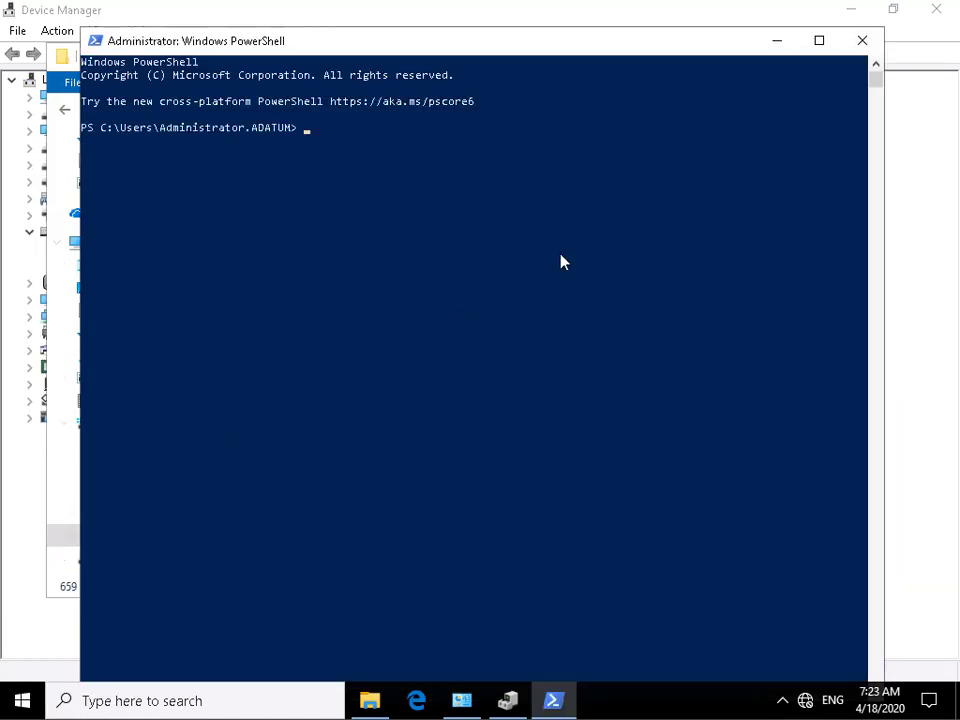
pyautogui.click(817, 39)
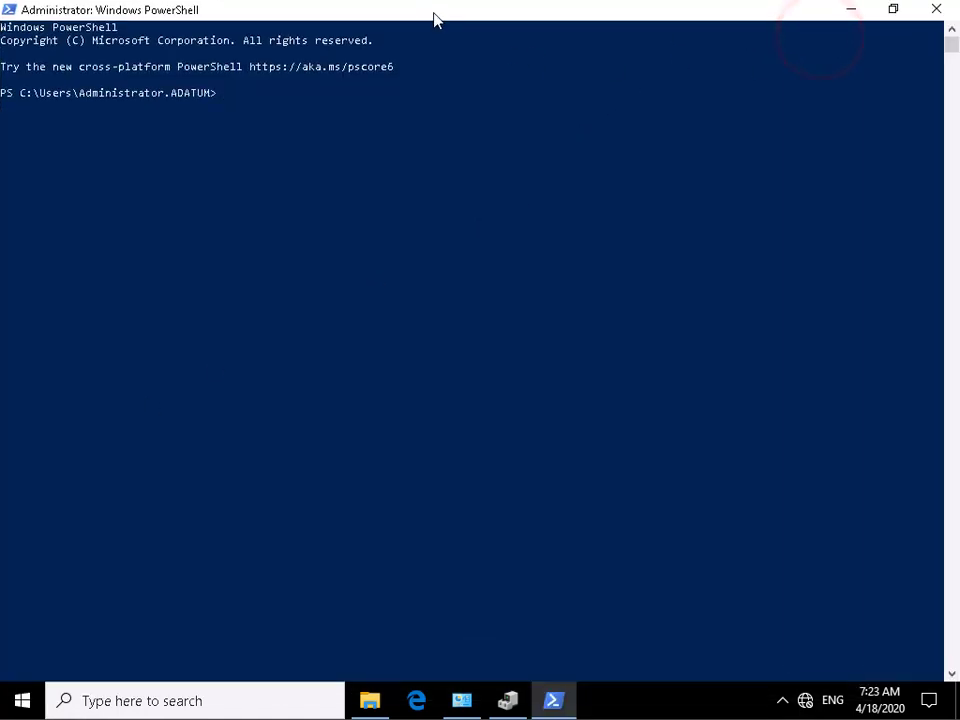
# Step: Set the PowerShell console's font size to 24 in its window properties
pyautogui.rightClick(435, 17)
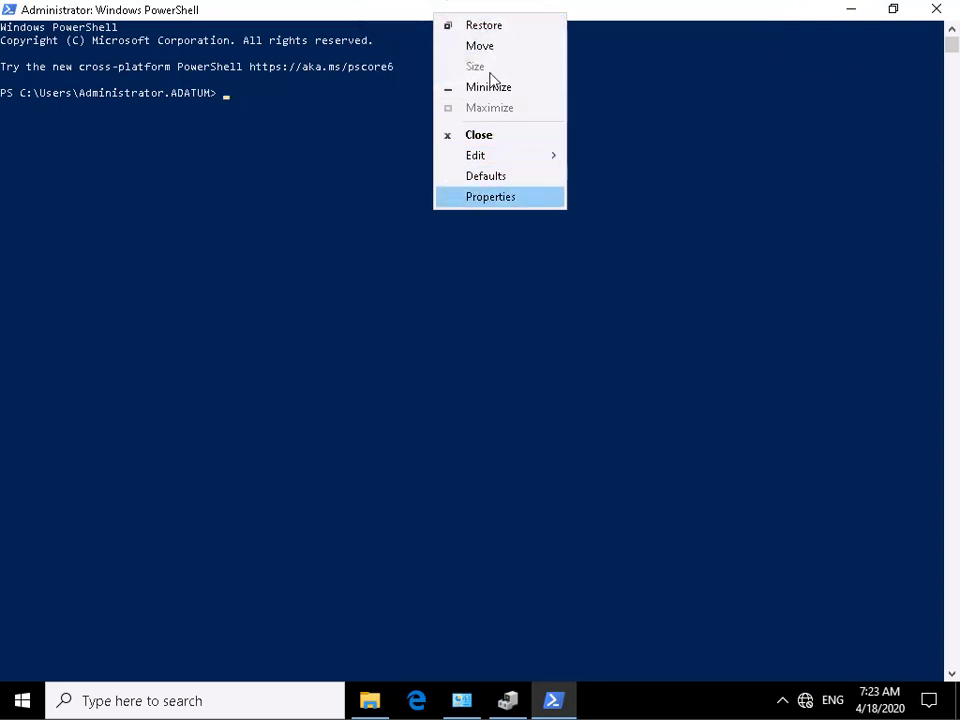
pyautogui.click(492, 197)
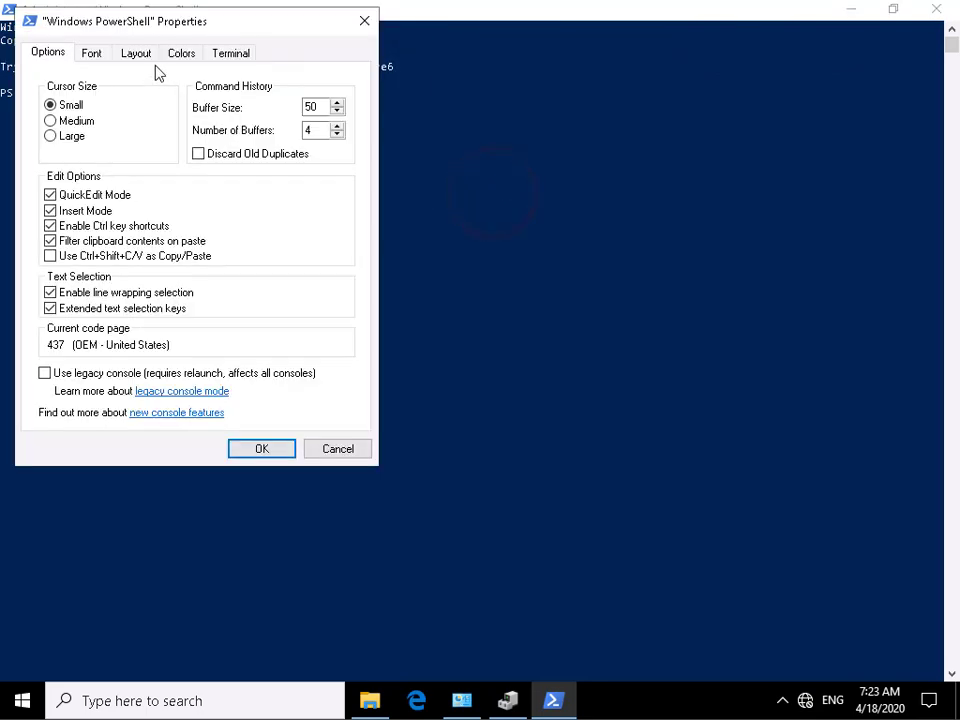
pyautogui.click(91, 53)
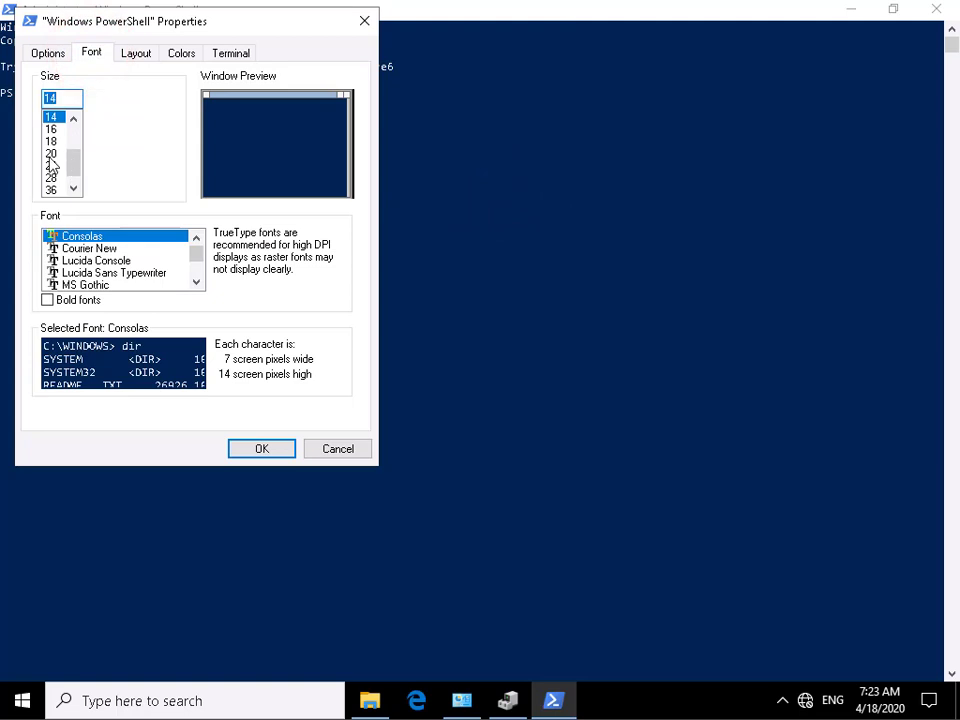
pyautogui.click(50, 165)
pyautogui.click(260, 448)
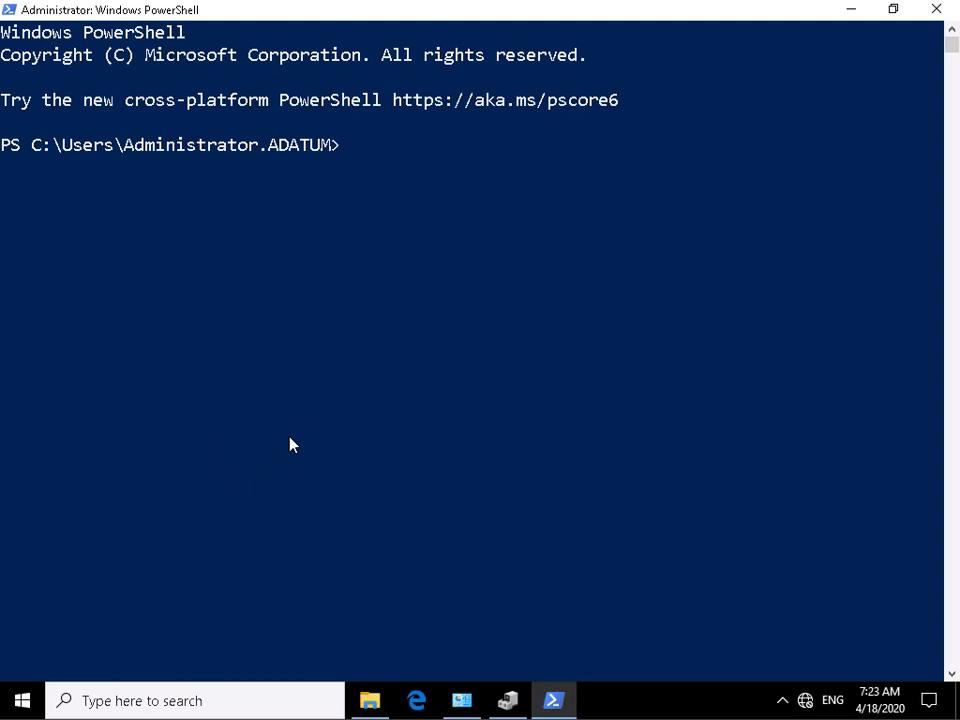
# Step: Clear the PowerShell console with the cls command
pyautogui.write('lc')
pyautogui.press('BackSpace')
pyautogui.press('BackSpace')
pyautogui.write('cls')
pyautogui.press('Return')
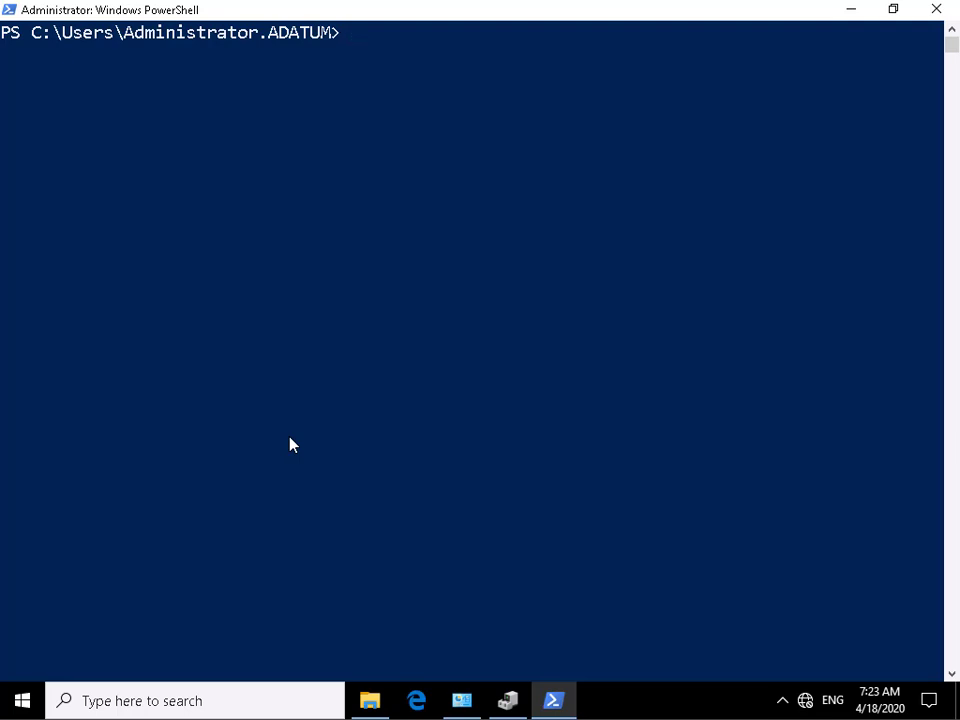
# Step: Add the driver package to the driver store by running PnPutil.exe /add-driver D:\Labfiles\Mod04\dc3dh\*.inf
pyautogui.write('PnPutil.exe /add-driver D:\\Labfiles\\Mod04\\dc3dh\\*.inf')
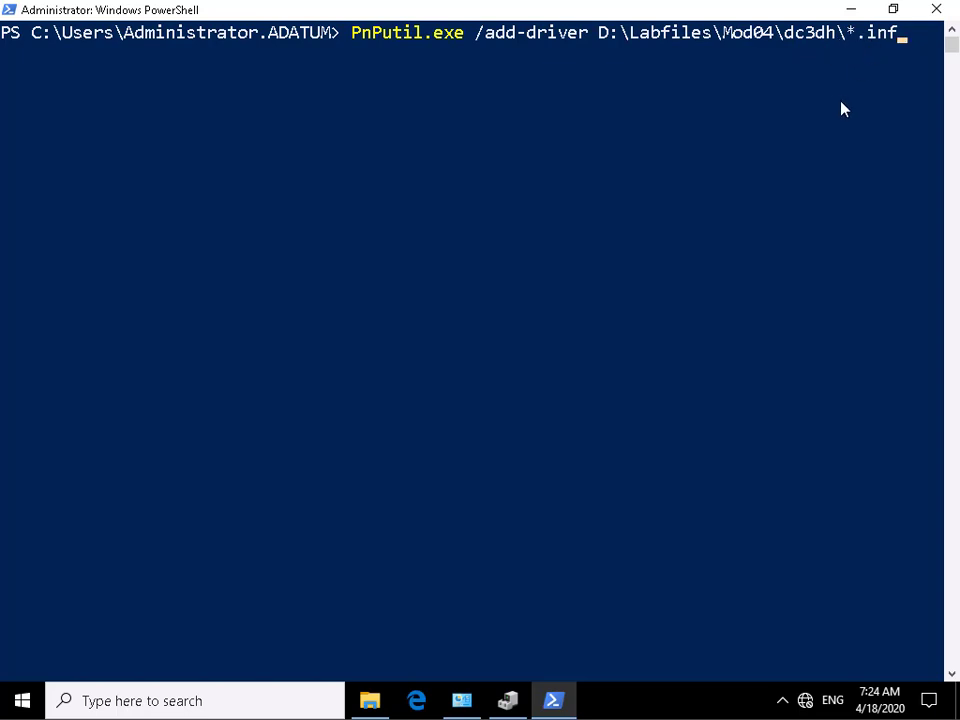
pyautogui.click(821, 127)
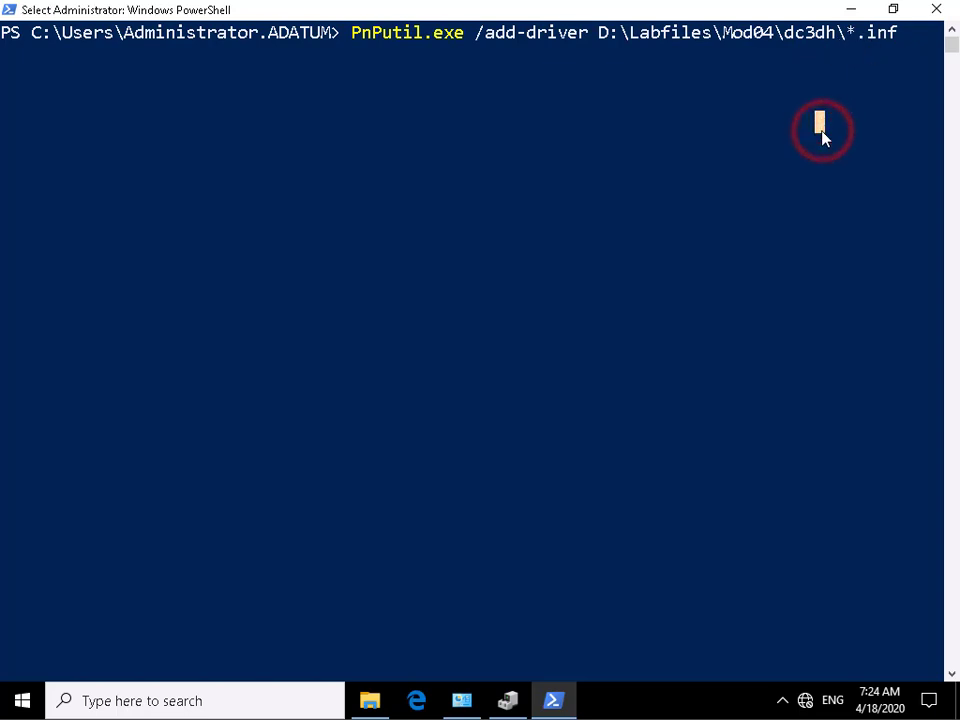
pyautogui.press('Return')
pyautogui.press('Return')
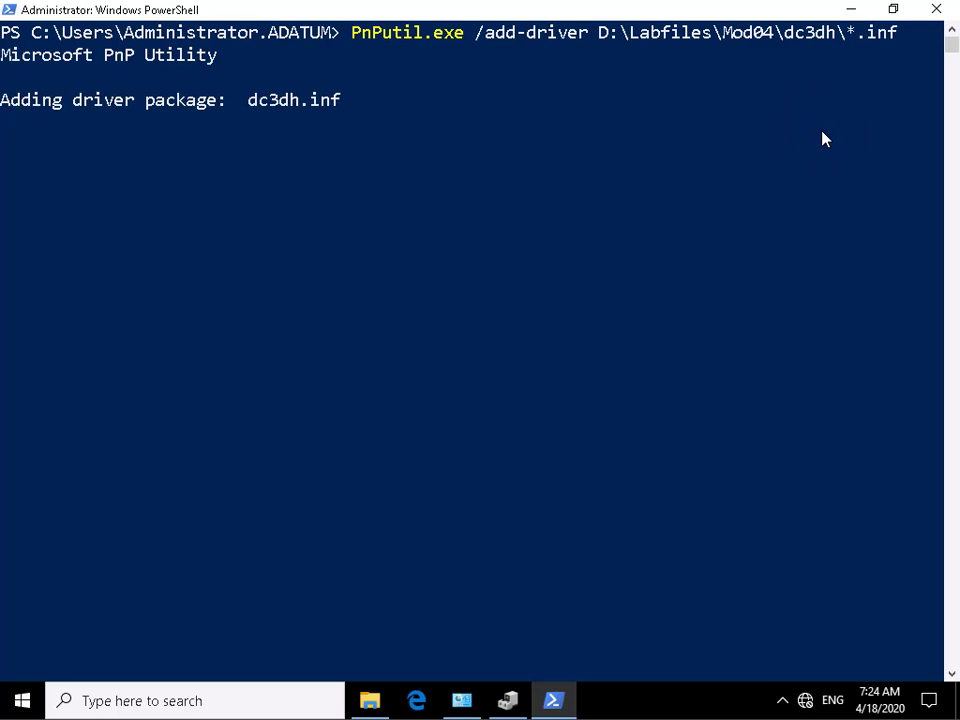